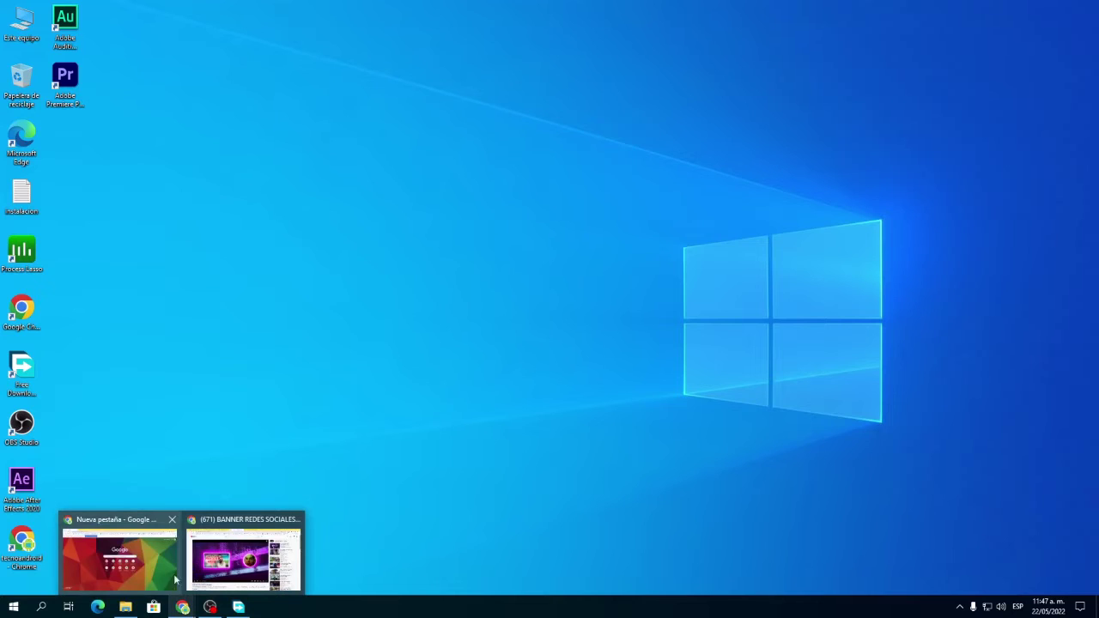
Switch to the Chrome window and open the TeraBox cloud storage site at terabox.com
{"action": "left_click", "coordinate": [141, 565]}
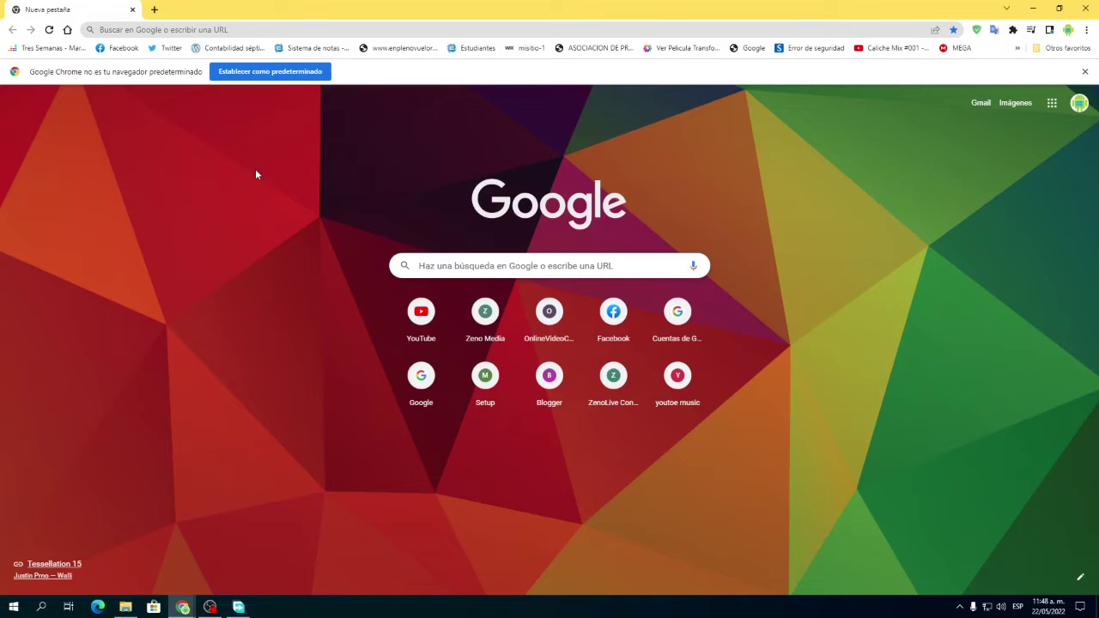
{"action": "left_click", "coordinate": [215, 29]}
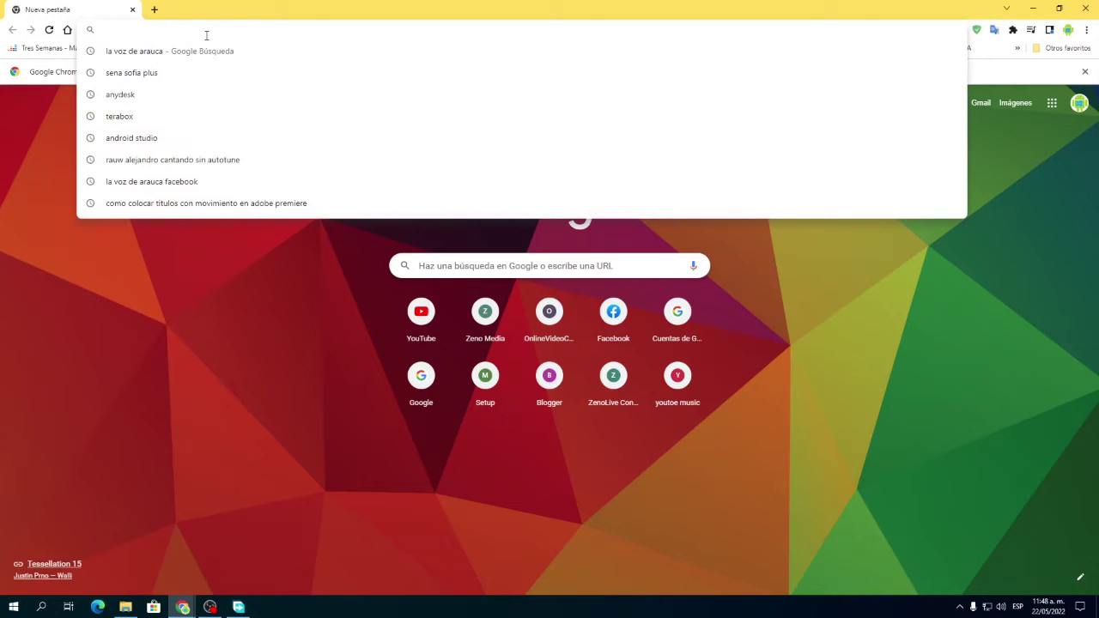
{"action": "type", "text": "ter"}
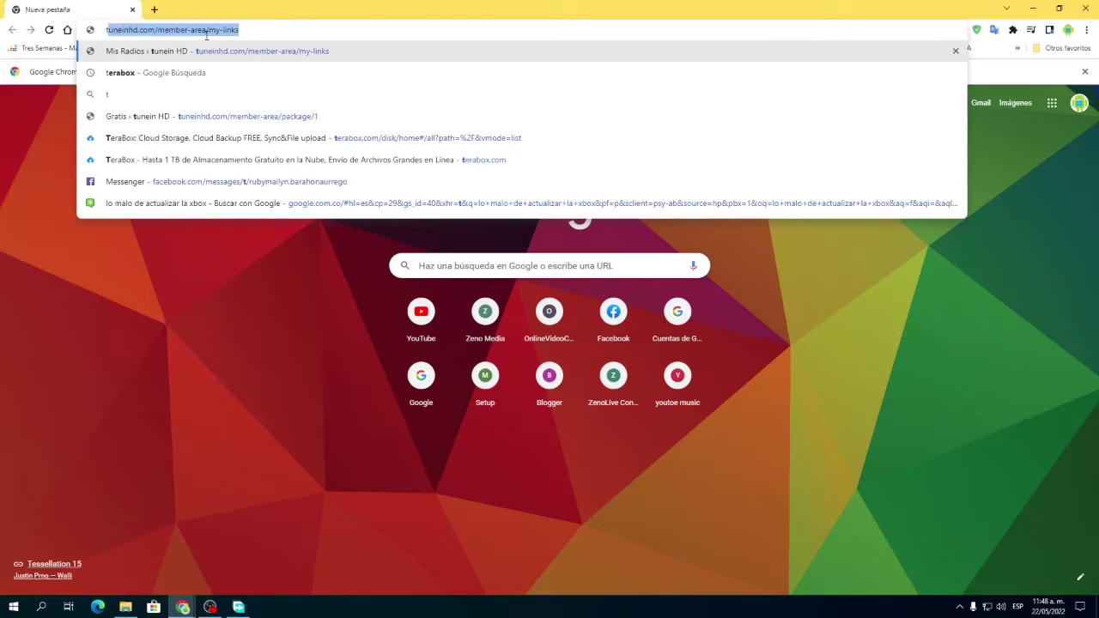
{"action": "type", "text": "a"}
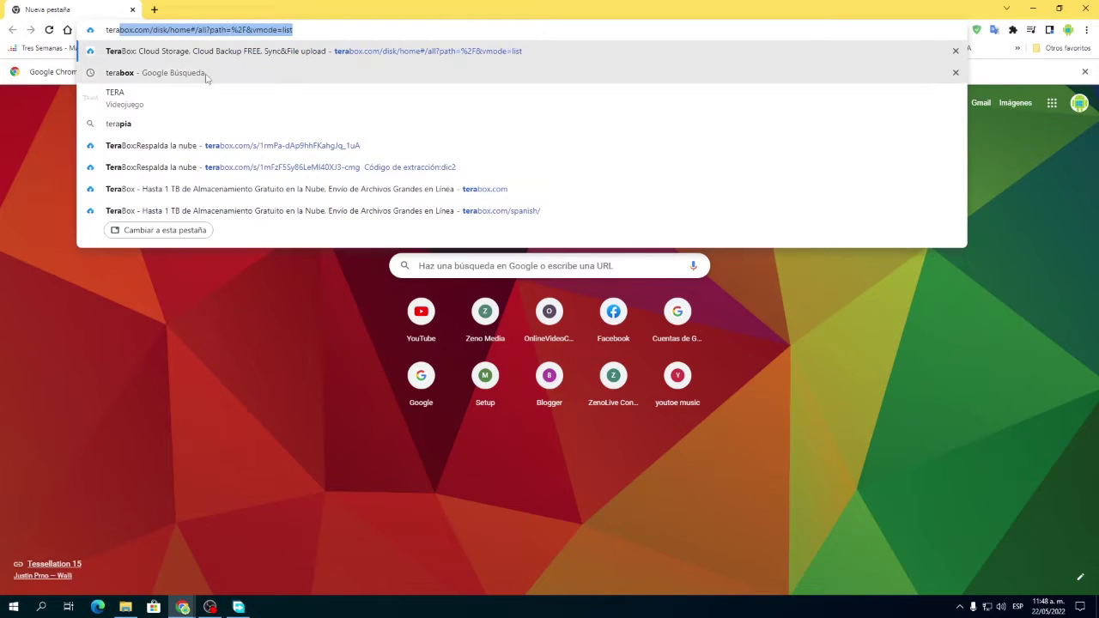
{"action": "left_click", "coordinate": [186, 53]}
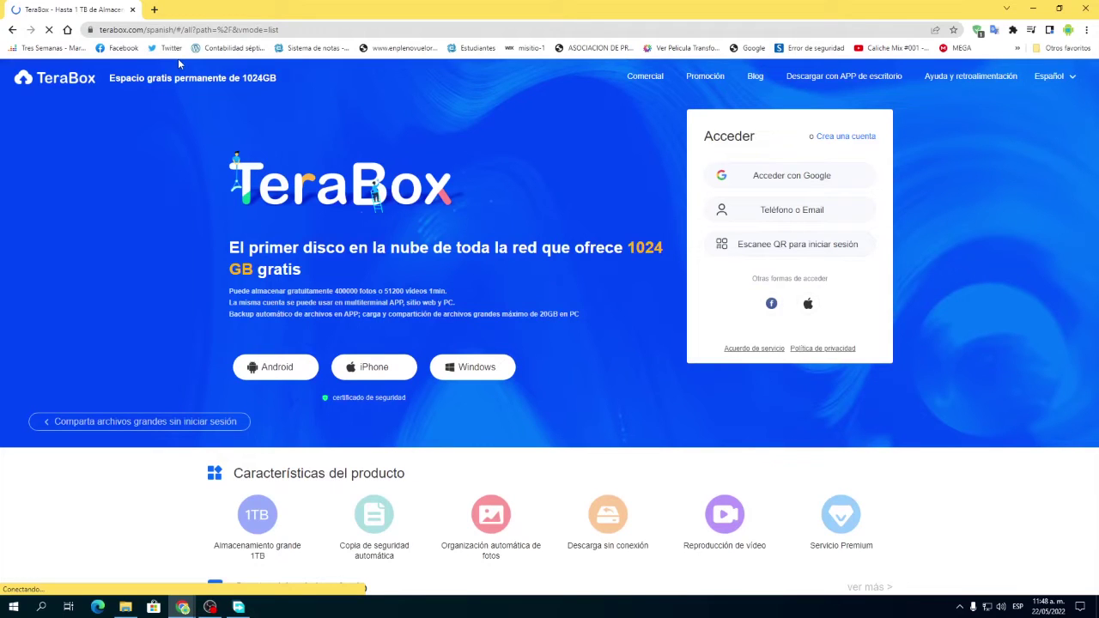
Look through the TeraBox landing page, including the product features, articles and the section on what TeraBox can do
{"action": "scroll", "coordinate": [163, 76], "scroll_direction": "down", "scroll_amount": 10}
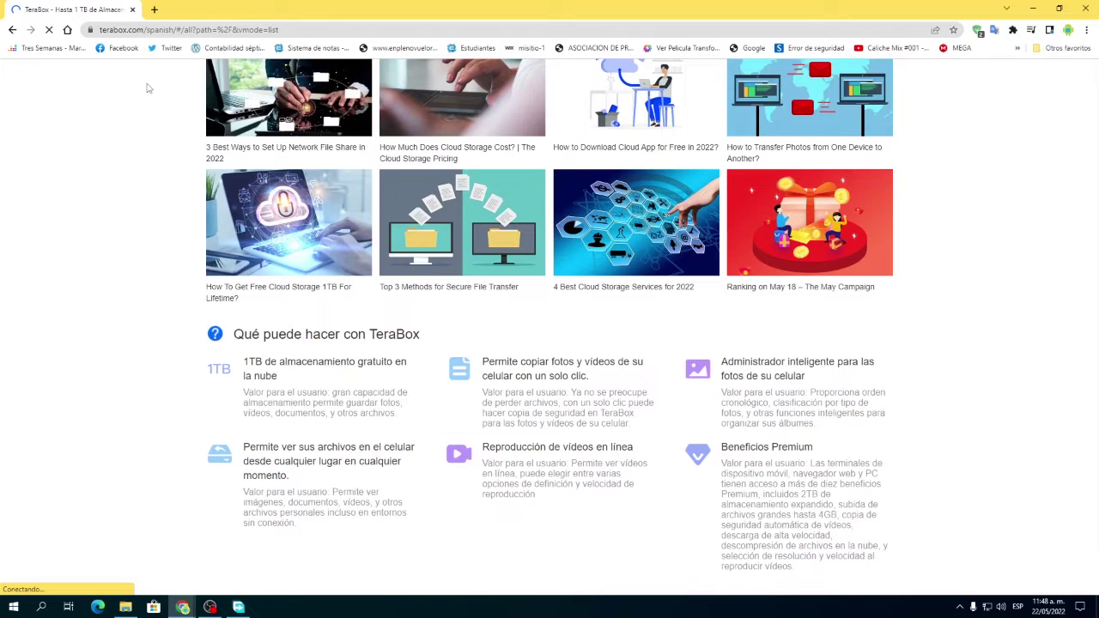
{"action": "scroll", "coordinate": [144, 90], "scroll_direction": "up", "scroll_amount": 5}
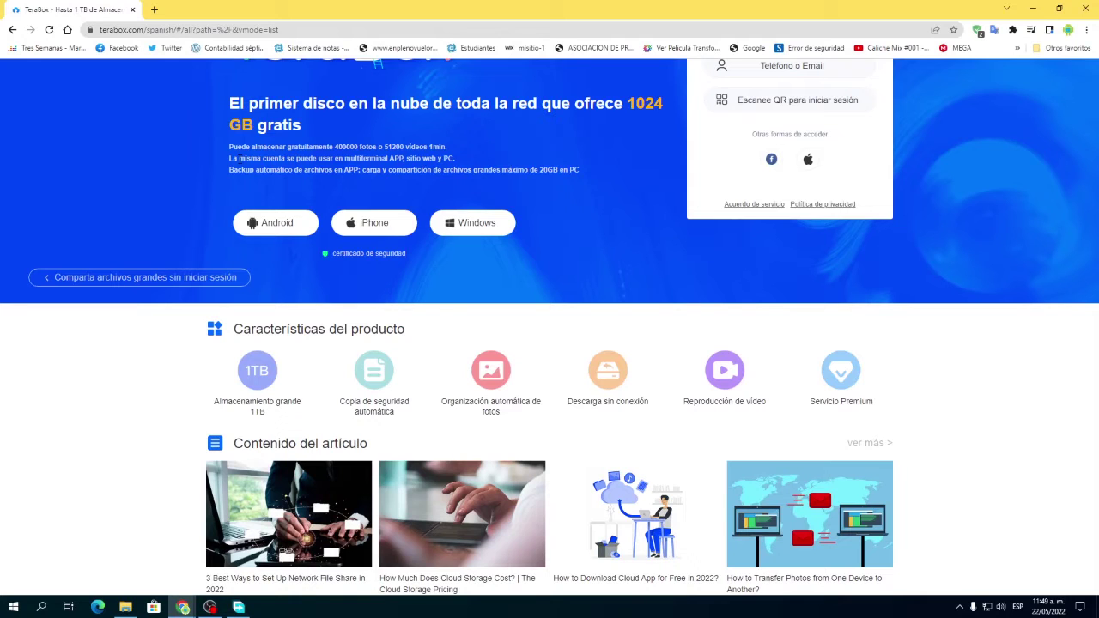
{"action": "scroll", "coordinate": [303, 194], "scroll_direction": "down", "scroll_amount": 3}
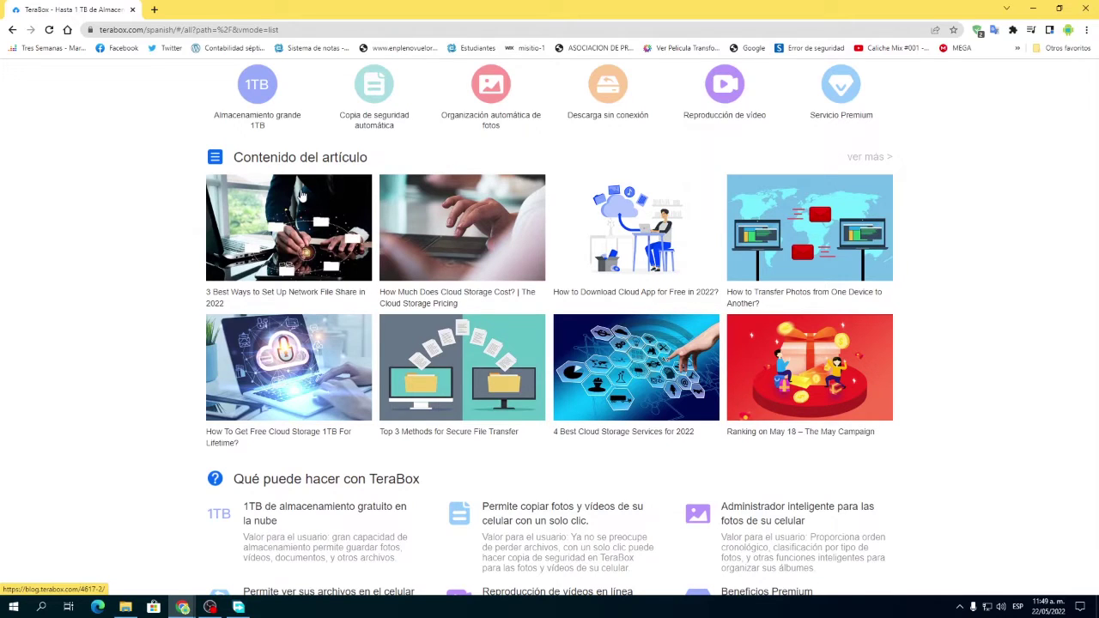
{"action": "scroll", "coordinate": [302, 197], "scroll_direction": "up", "scroll_amount": 1}
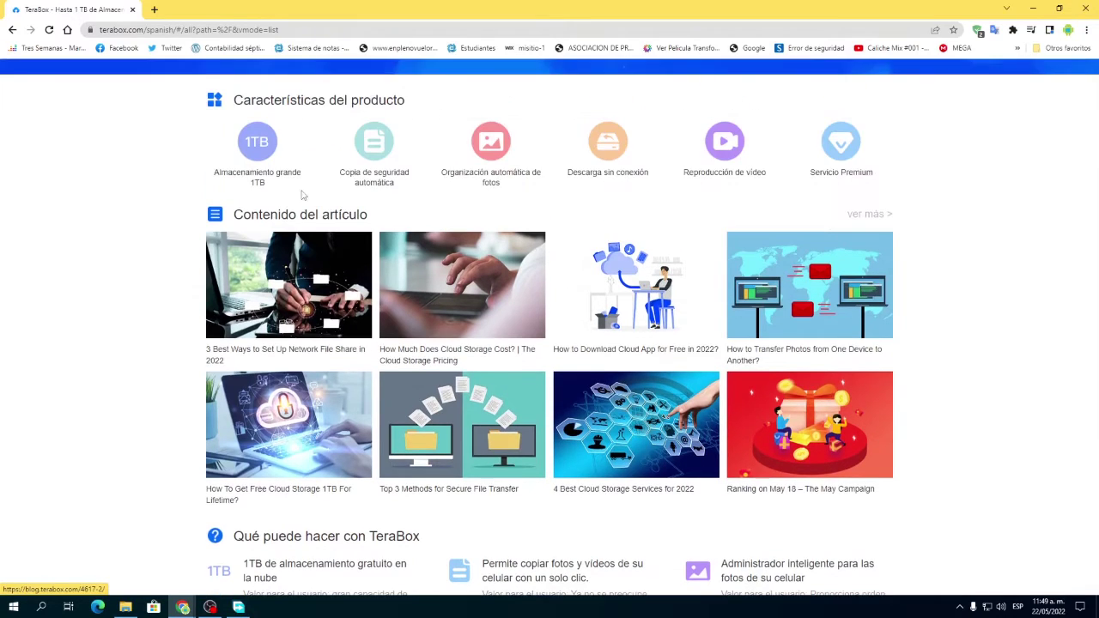
{"action": "scroll", "coordinate": [303, 195], "scroll_direction": "up", "scroll_amount": 1}
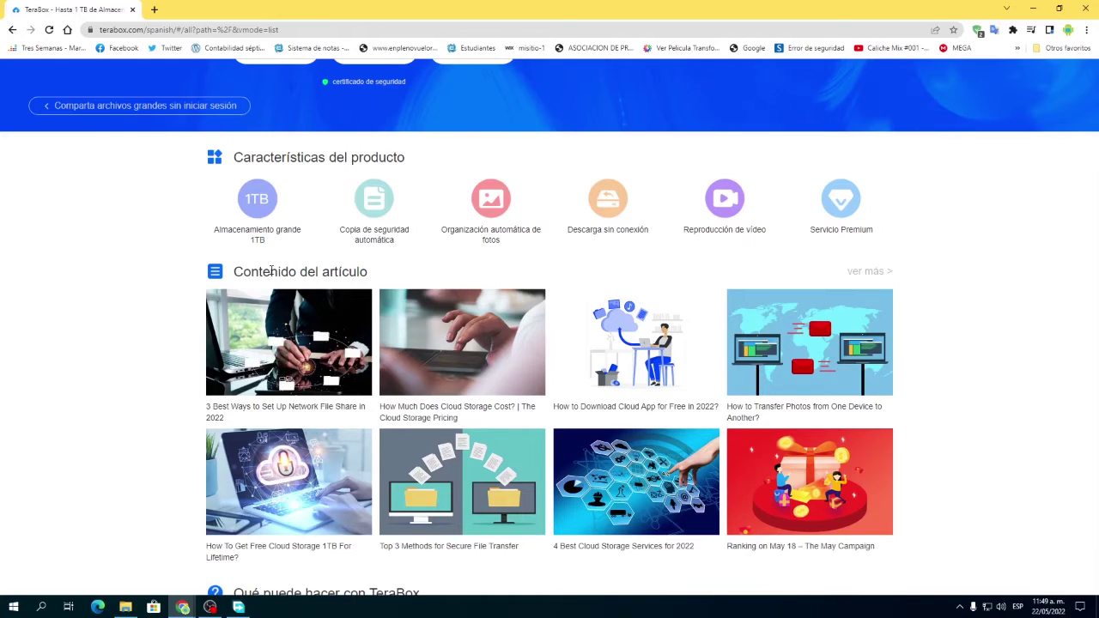
{"action": "scroll", "coordinate": [272, 273], "scroll_direction": "down", "scroll_amount": 1}
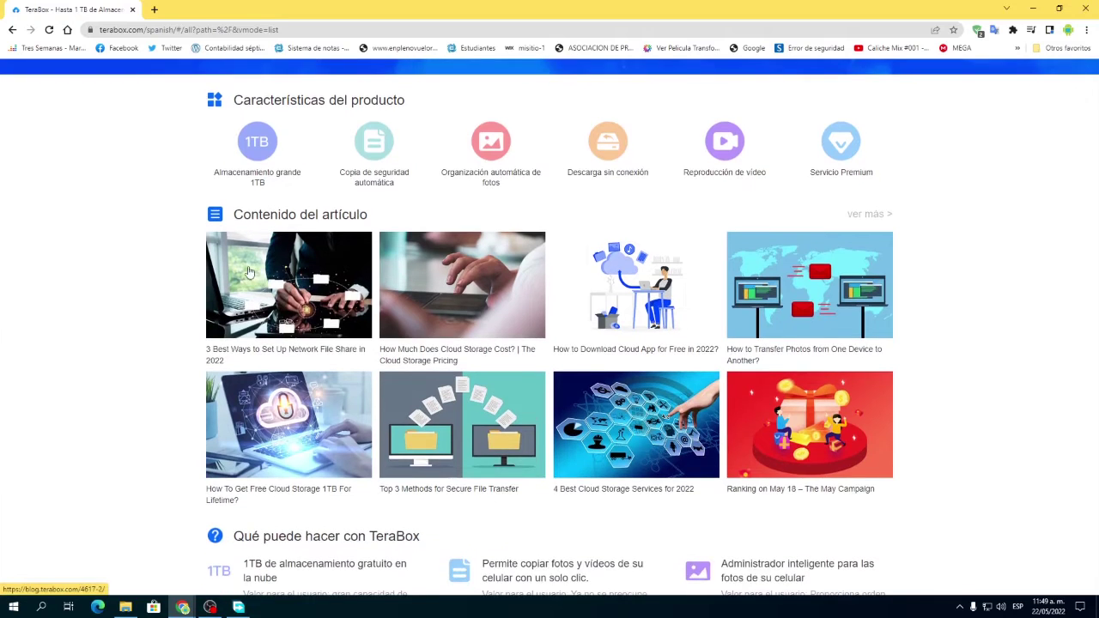
{"action": "scroll", "coordinate": [257, 275], "scroll_direction": "down", "scroll_amount": 2}
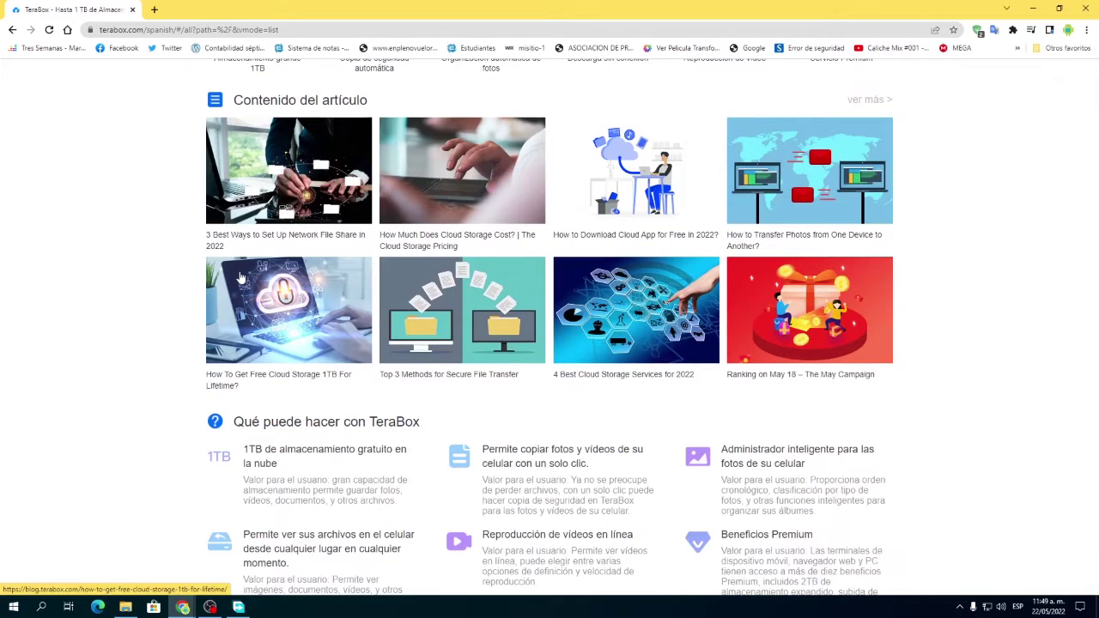
{"action": "scroll", "coordinate": [245, 275], "scroll_direction": "down", "scroll_amount": 2}
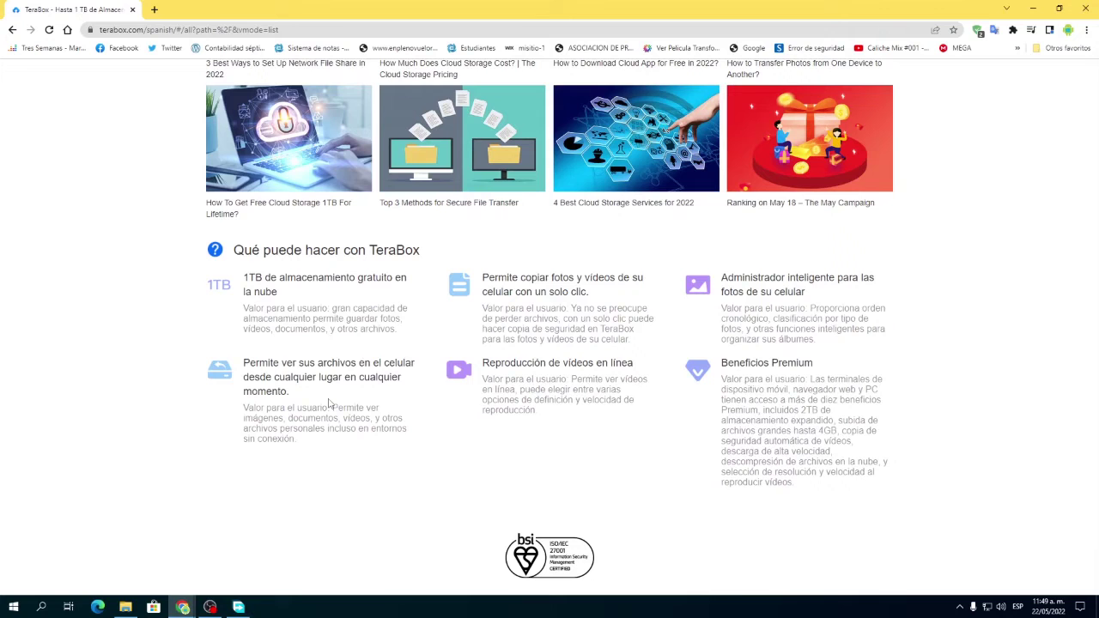
{"action": "scroll", "coordinate": [329, 403], "scroll_direction": "up", "scroll_amount": 3}
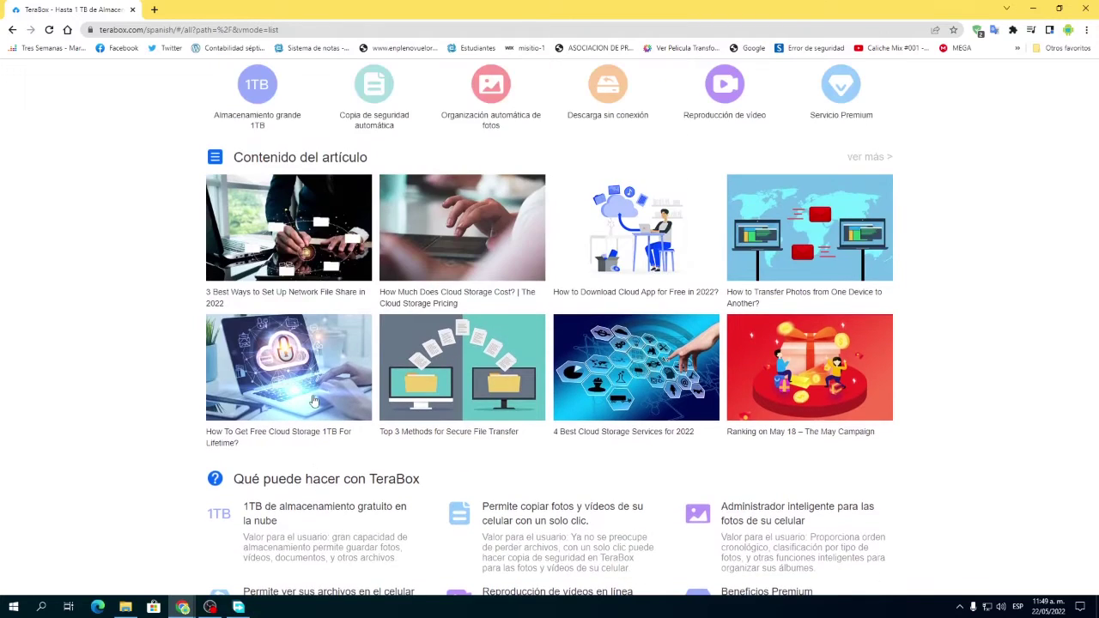
{"action": "scroll", "coordinate": [314, 401], "scroll_direction": "up", "scroll_amount": 3}
{"action": "scroll", "coordinate": [313, 401], "scroll_direction": "up", "scroll_amount": 3}
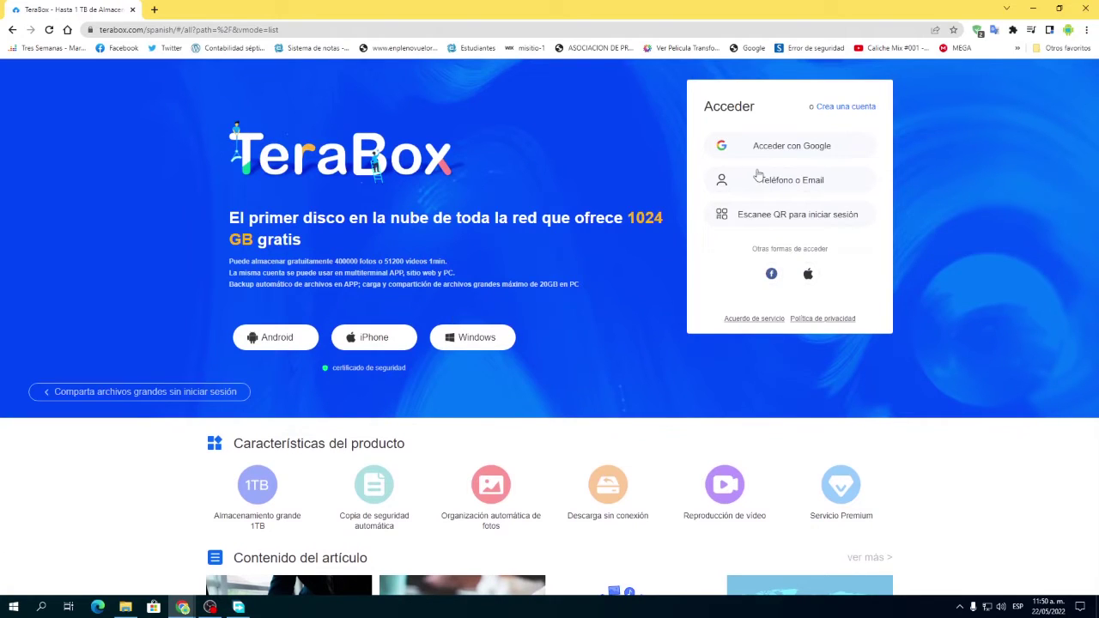
Sign in to TeraBox with the first listed Google account
{"action": "left_click", "coordinate": [780, 153]}
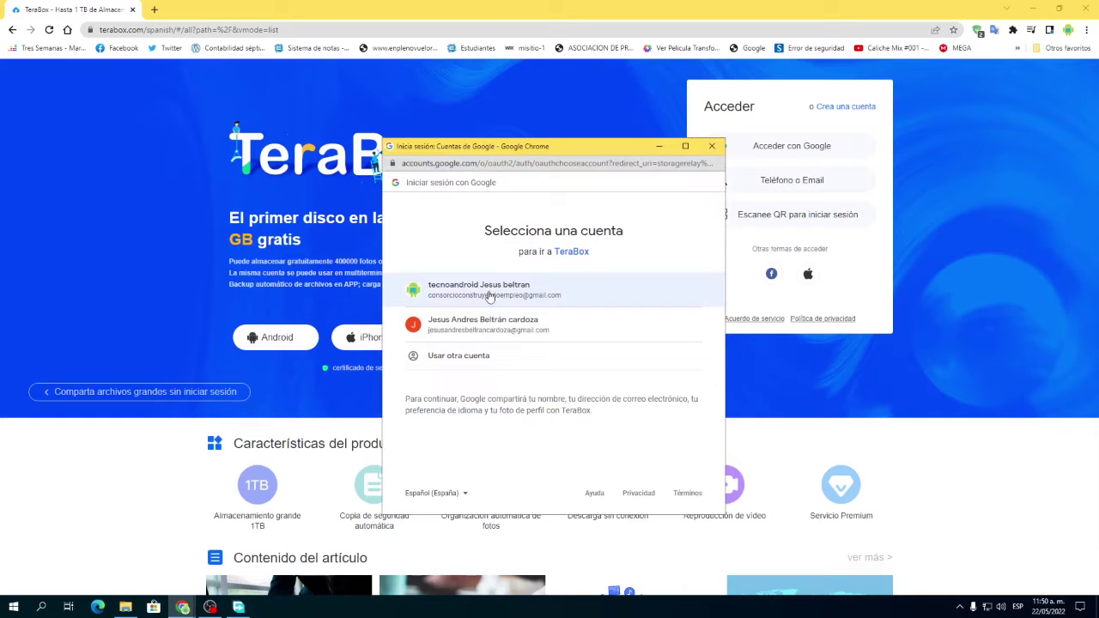
{"action": "left_click", "coordinate": [490, 296]}
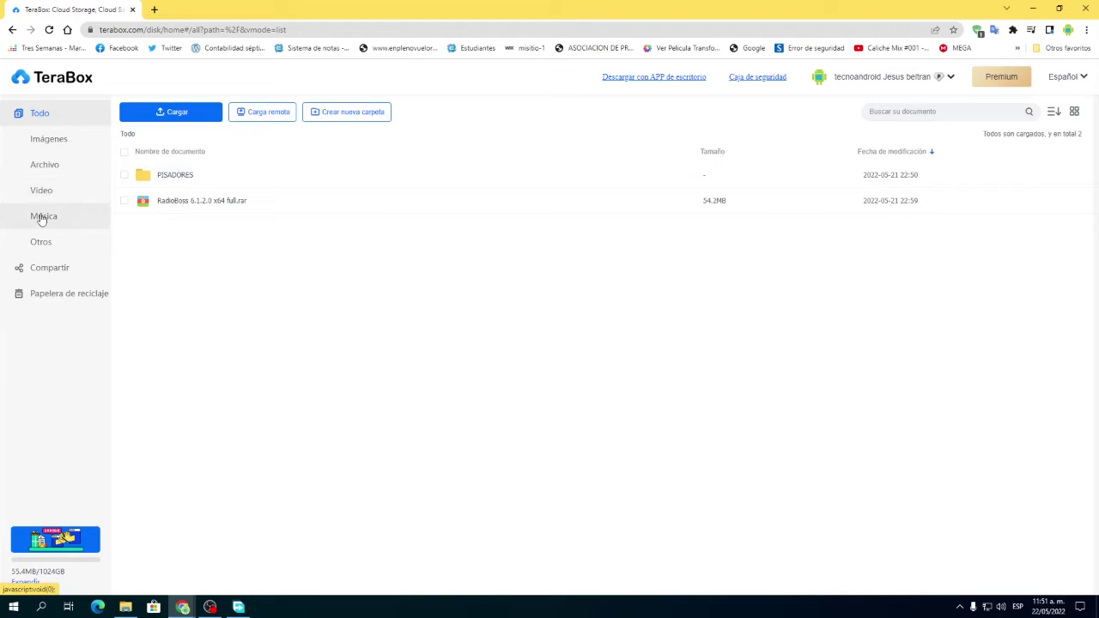
Look through the image, document, video and music categories, and check the recycle bin's options for deleted files
{"action": "left_click", "coordinate": [58, 146]}
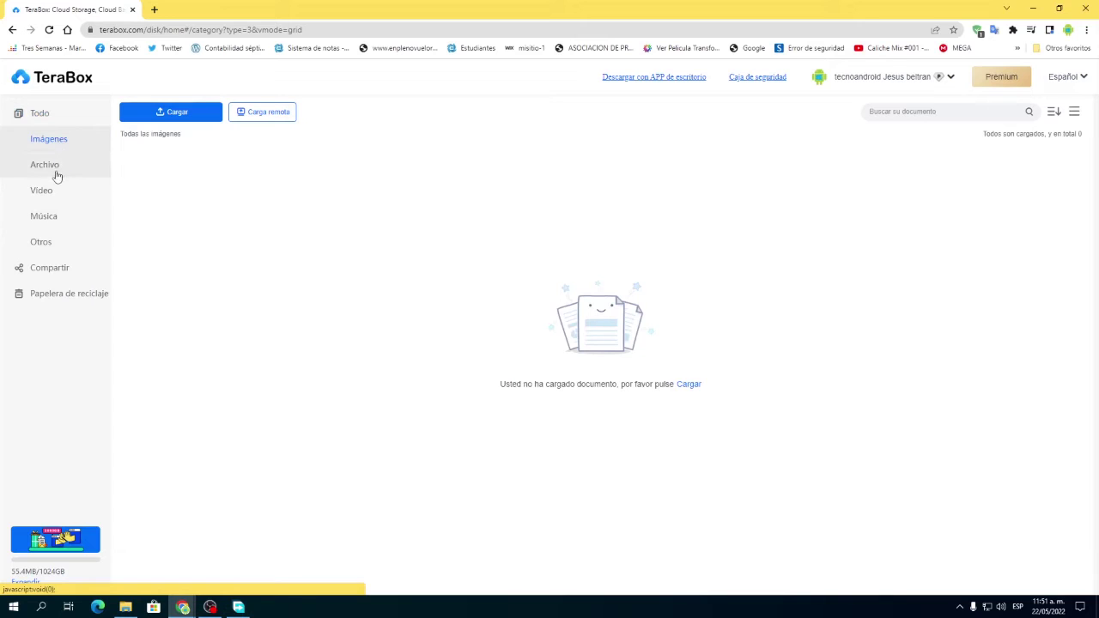
{"action": "left_click", "coordinate": [55, 174]}
{"action": "left_click", "coordinate": [52, 192]}
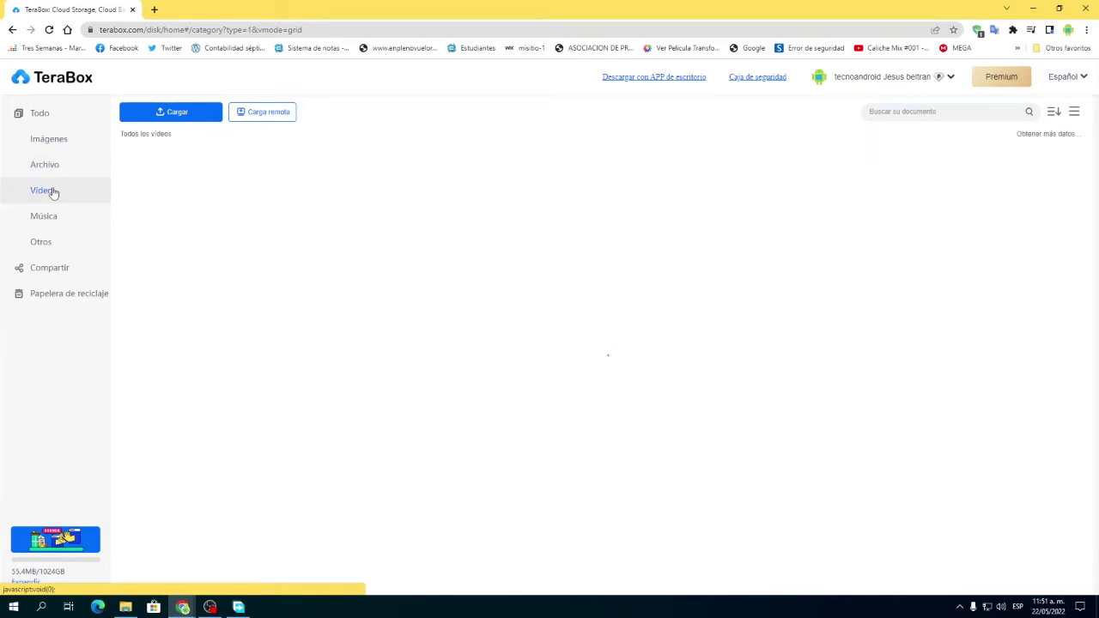
{"action": "left_click", "coordinate": [50, 219]}
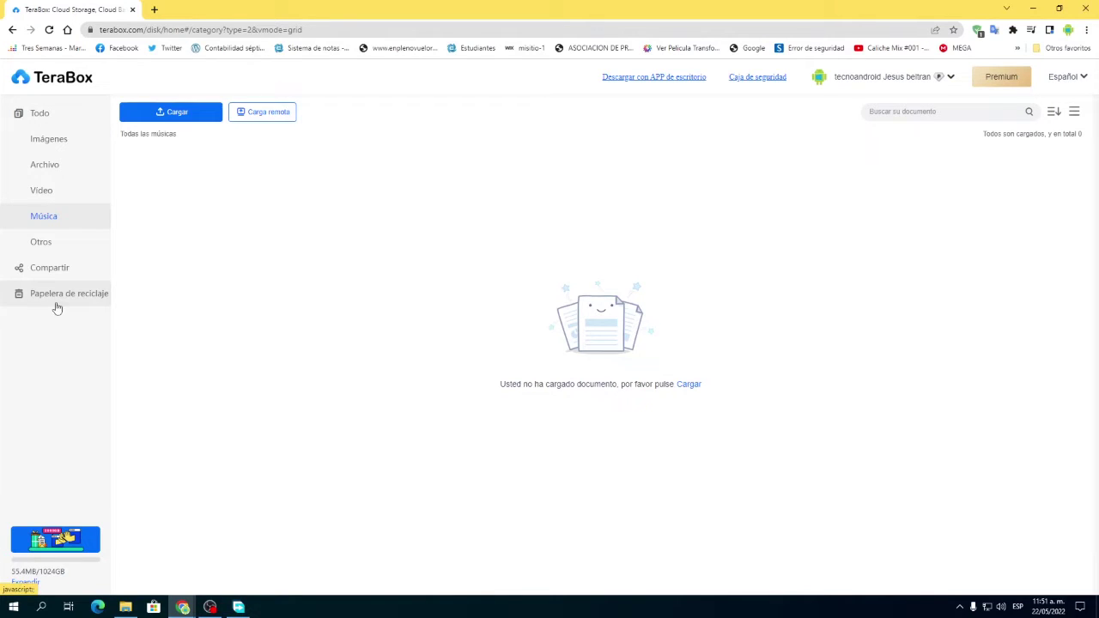
{"action": "left_click", "coordinate": [56, 307]}
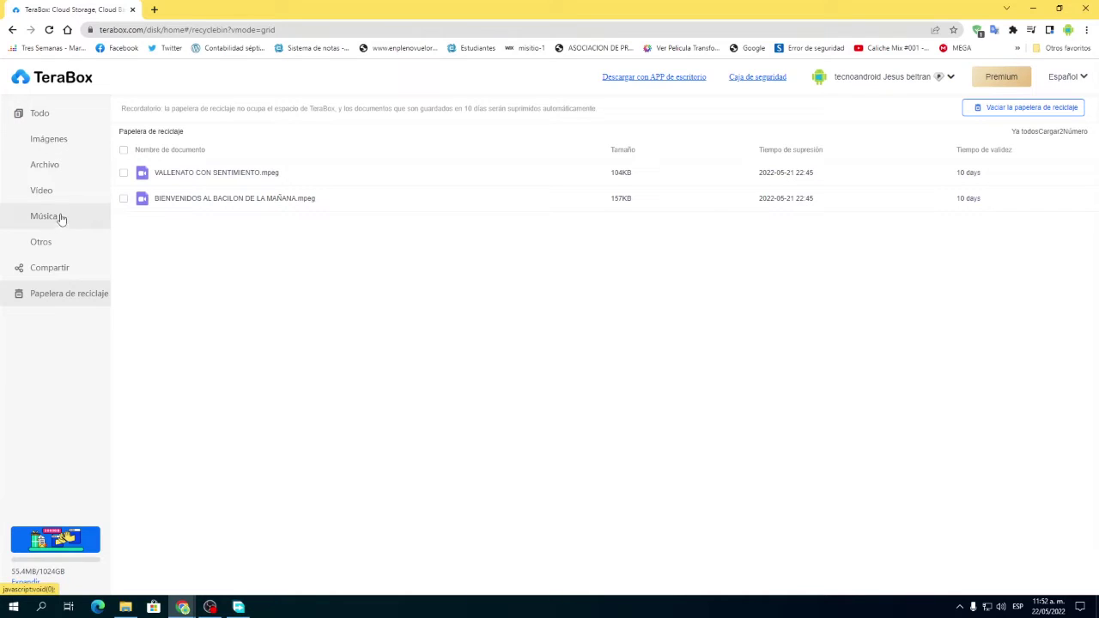
{"action": "right_click", "coordinate": [162, 275]}
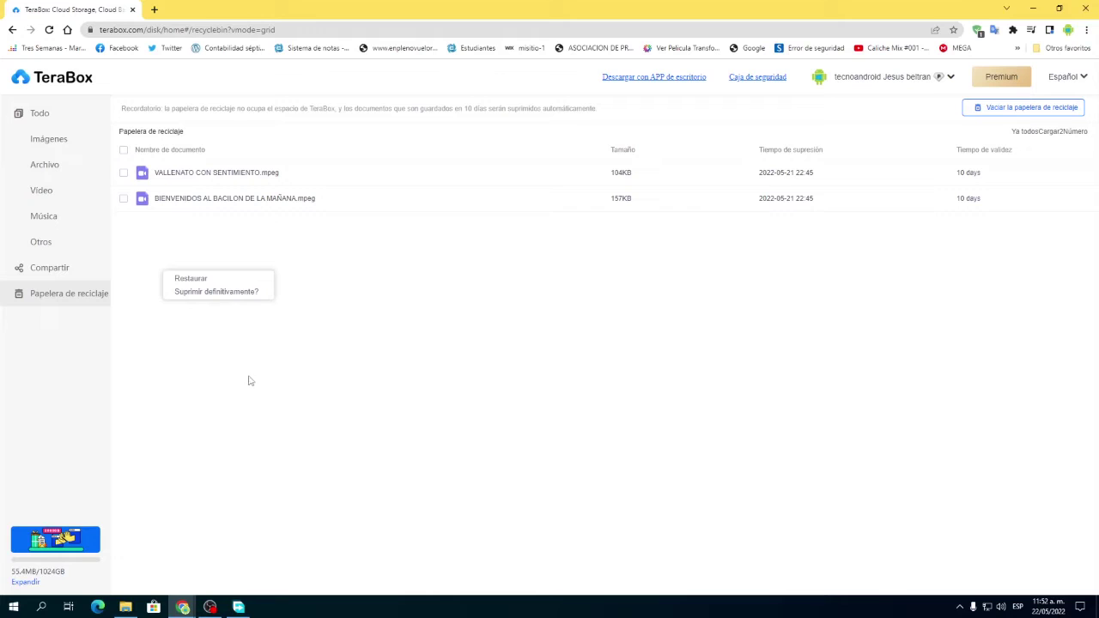
{"action": "left_click", "coordinate": [271, 411]}
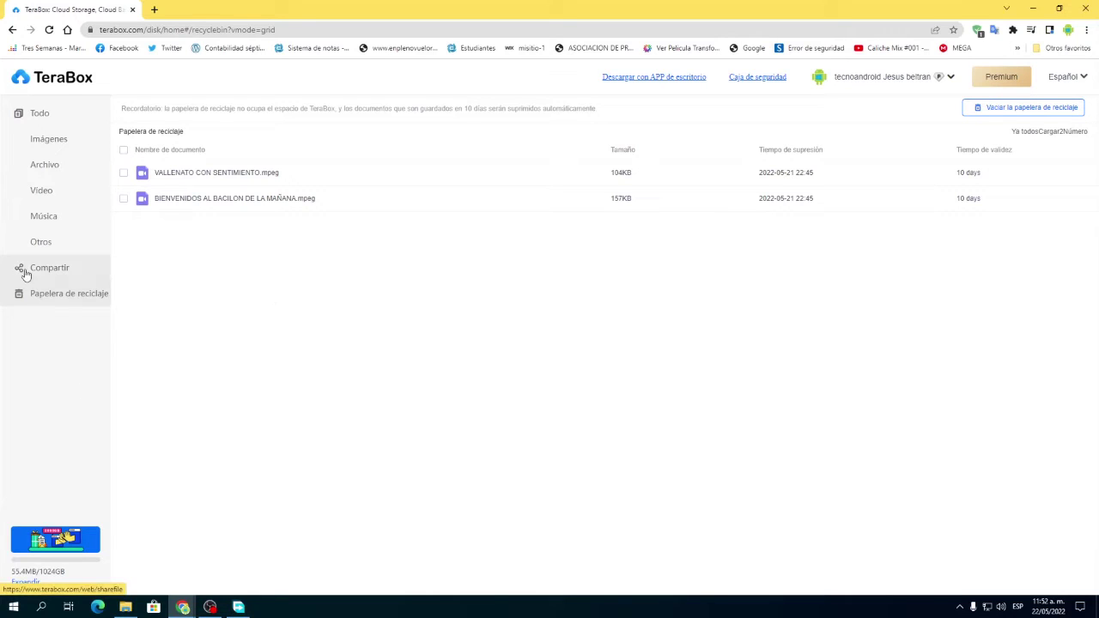
Copy a permanent private share link for RadioBoss 6.1.2.0 x64 full.rar from the list of all files
{"action": "left_click", "coordinate": [76, 119]}
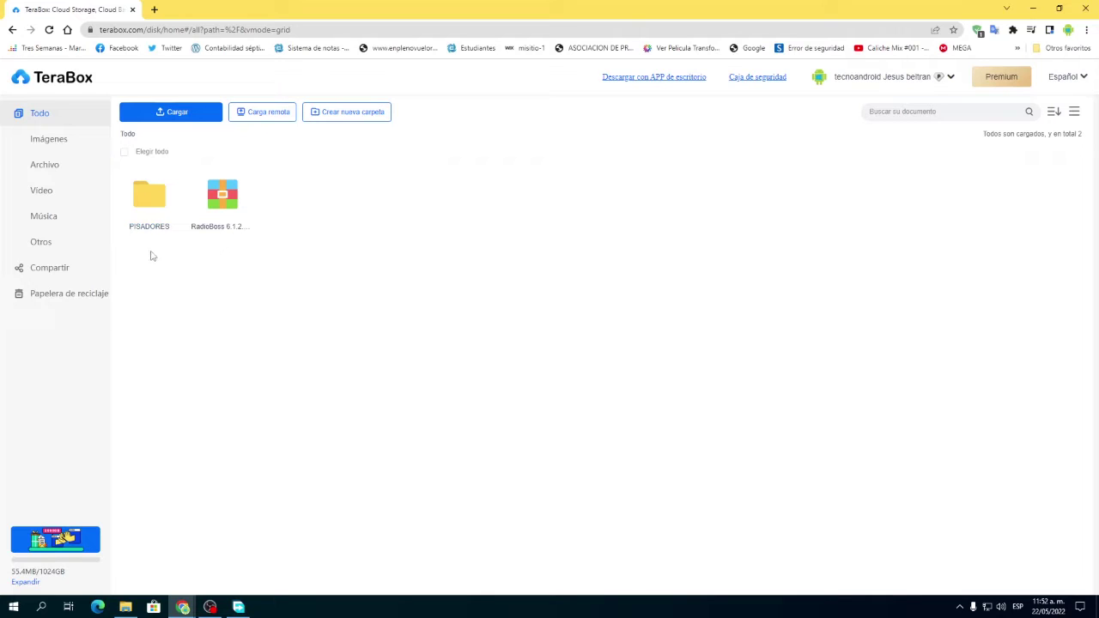
{"action": "left_click", "coordinate": [197, 176]}
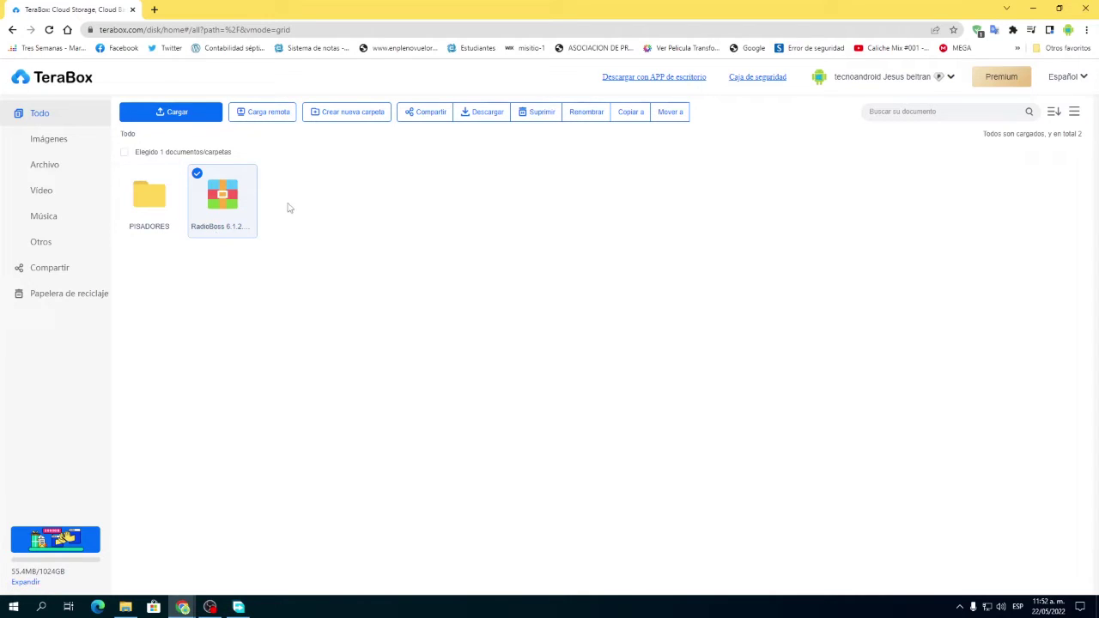
{"action": "left_click", "coordinate": [197, 175]}
{"action": "left_click", "coordinate": [197, 175]}
{"action": "left_click", "coordinate": [419, 114]}
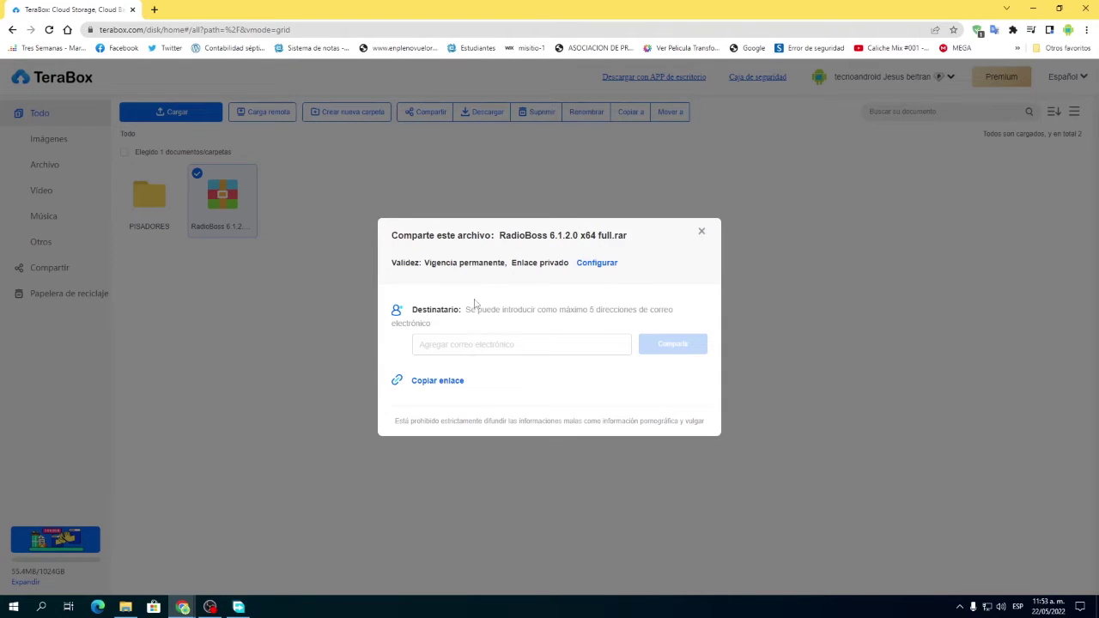
{"action": "left_click", "coordinate": [438, 345]}
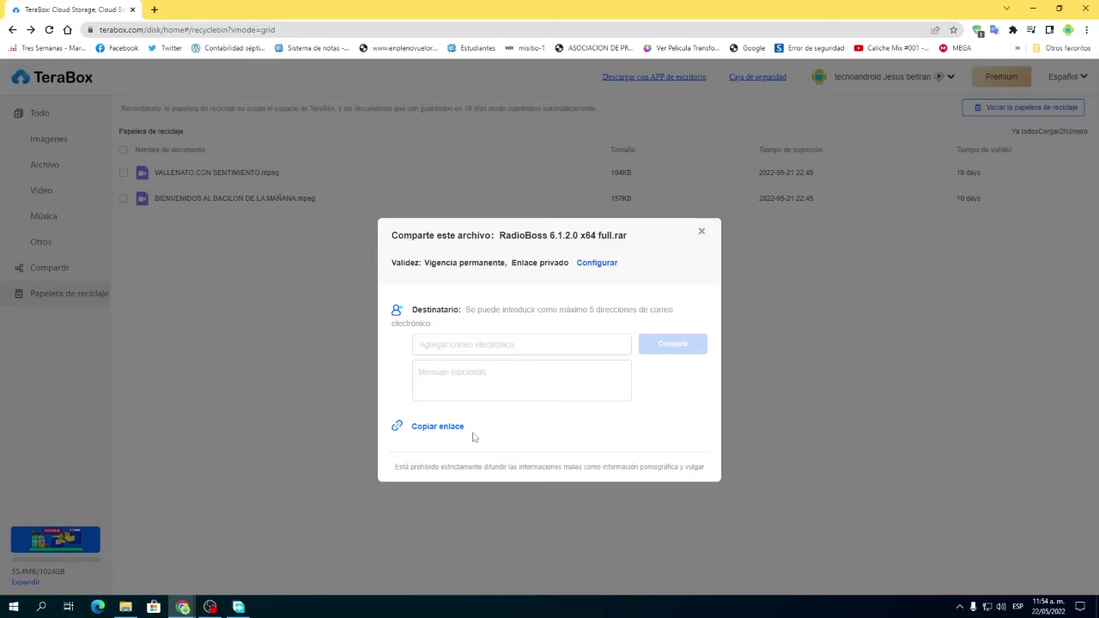
{"action": "left_click", "coordinate": [422, 433]}
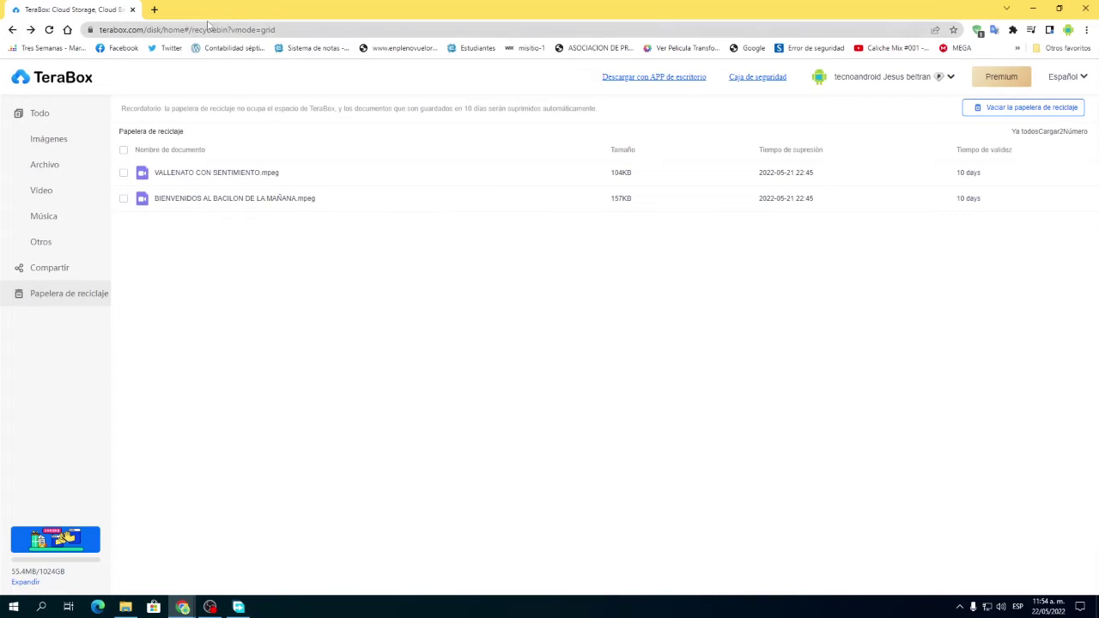
Paste the copied share link and its extraction code into the address bar of a new browser tab
{"action": "left_click", "coordinate": [155, 9]}
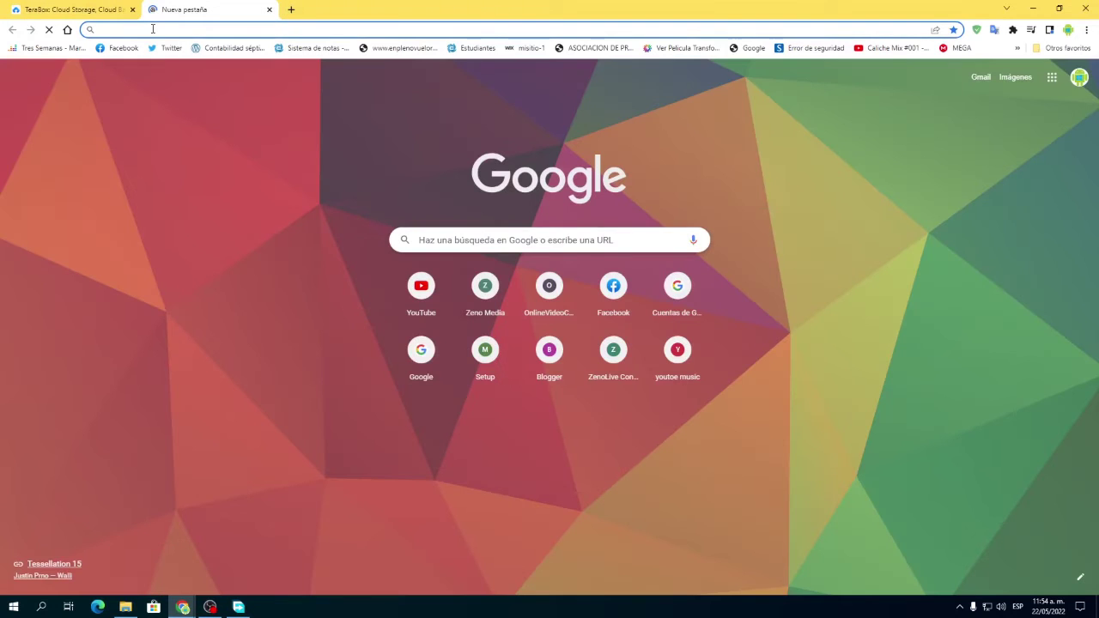
{"action": "right_click", "coordinate": [152, 30]}
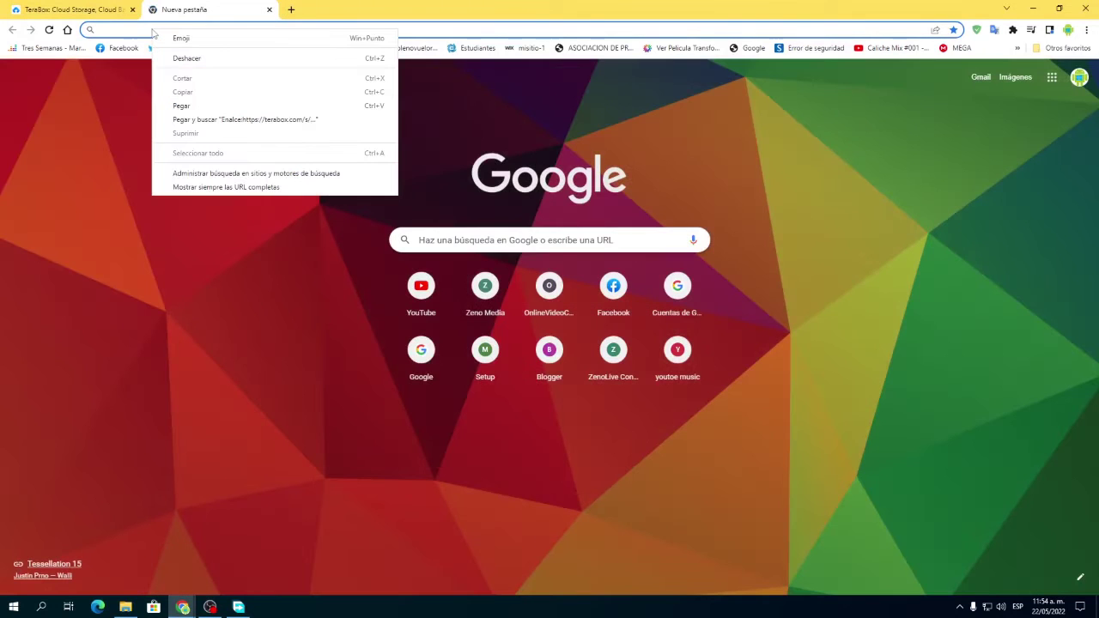
{"action": "left_click", "coordinate": [219, 106]}
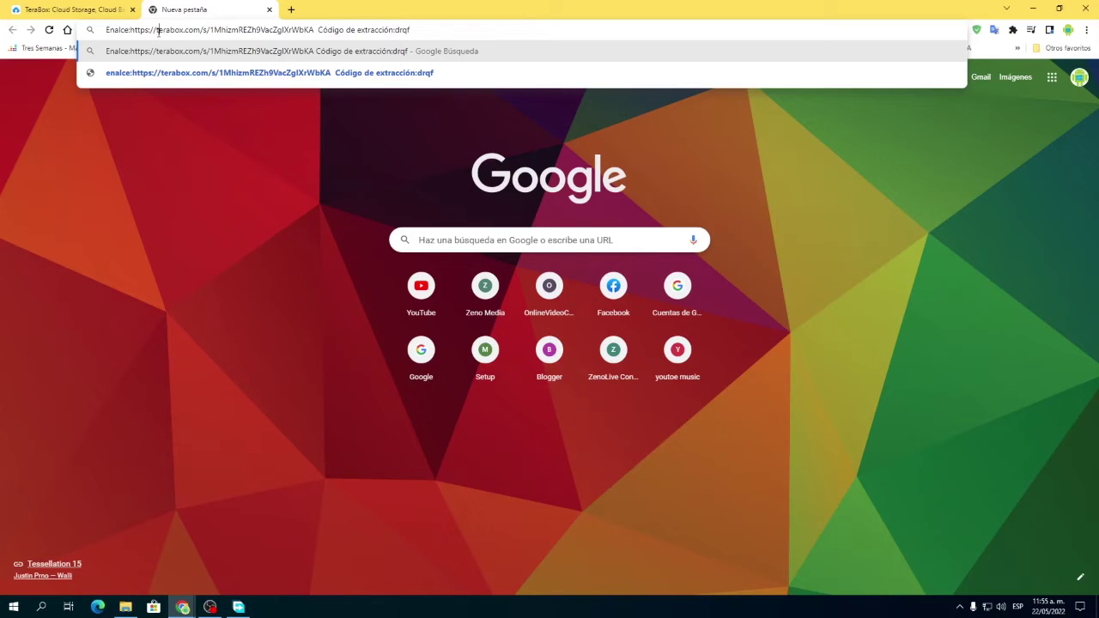
{"action": "left_click_drag", "start_coordinate": [158, 32], "coordinate": [131, 32]}
{"action": "left_click", "coordinate": [158, 33]}
{"action": "key", "text": "BackSpace"}
{"action": "key", "text": "BackSpace"}
{"action": "key", "text": "BackSpace"}
{"action": "key", "text": "BackSpace"}
{"action": "key", "text": "BackSpace"}
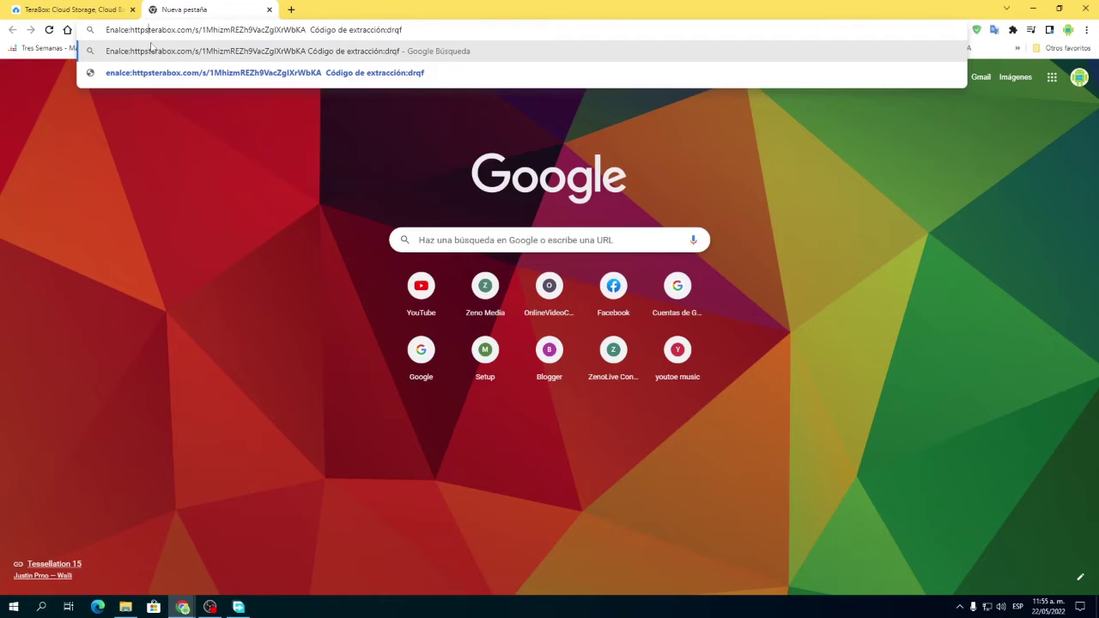
{"action": "key", "text": "BackSpace"}
{"action": "key", "text": "BackSpace"}
{"action": "key", "text": "BackSpace"}
{"action": "key", "text": "BackSpace"}
{"action": "key", "text": "BackSpace"}
{"action": "key", "text": "BackSpace"}
{"action": "key", "text": "BackSpace"}
{"action": "key", "text": "BackSpace"}
{"action": "key", "text": "BackSpace"}
{"action": "key", "text": "BackSpace"}
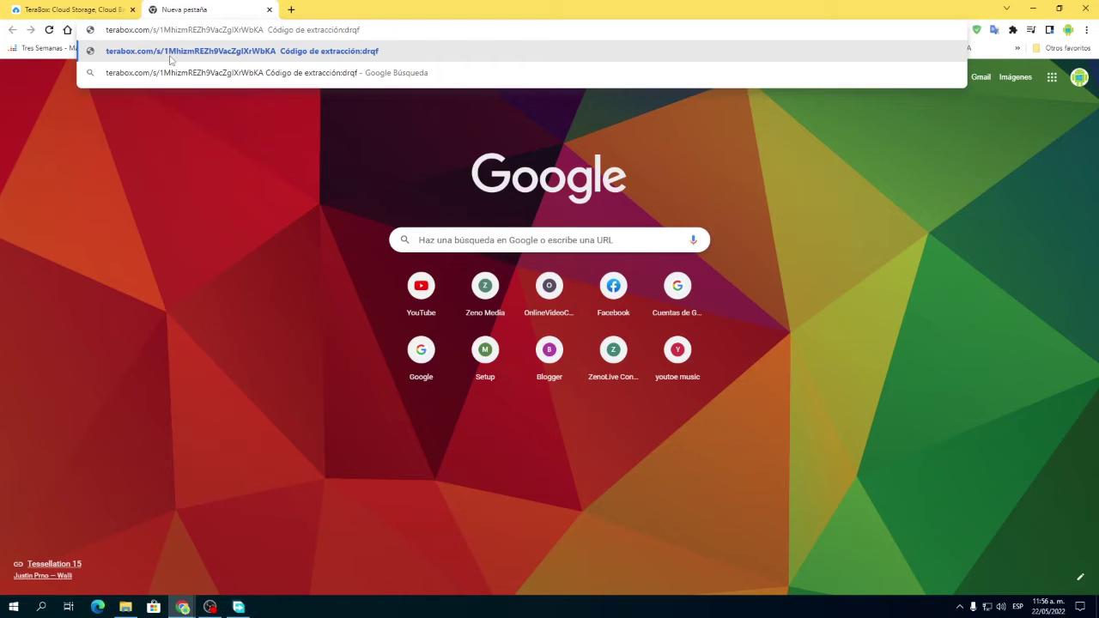
{"action": "left_click", "coordinate": [170, 57]}
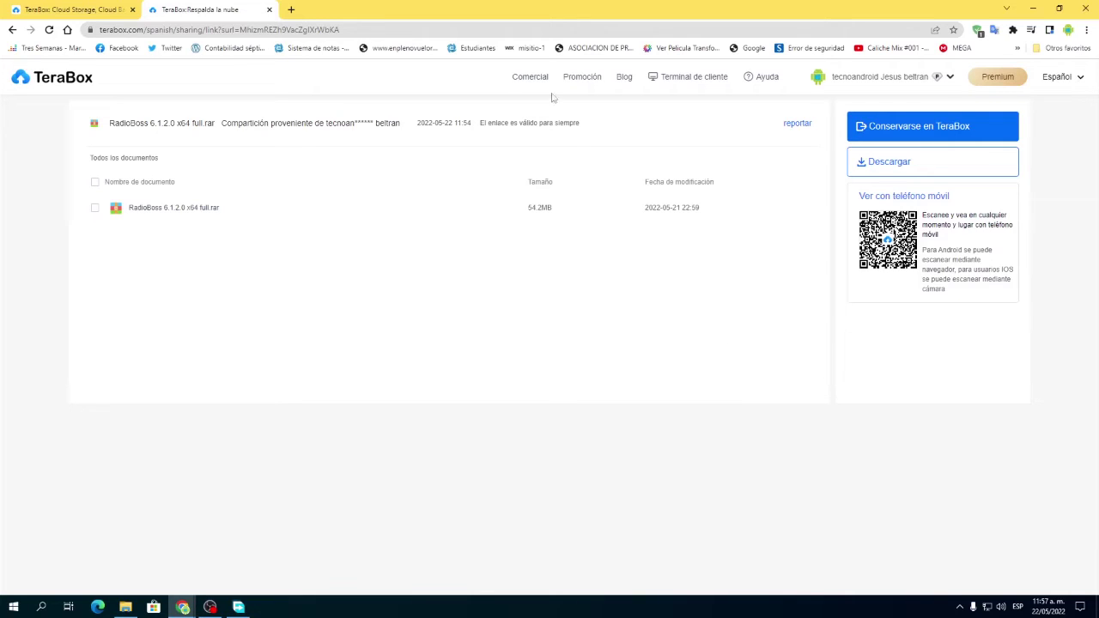
Return to the recycle bin and check the restore and permanent deletion options for VALLENATO CON SENTIMIENTO.mpeg
{"action": "left_click", "coordinate": [43, 11]}
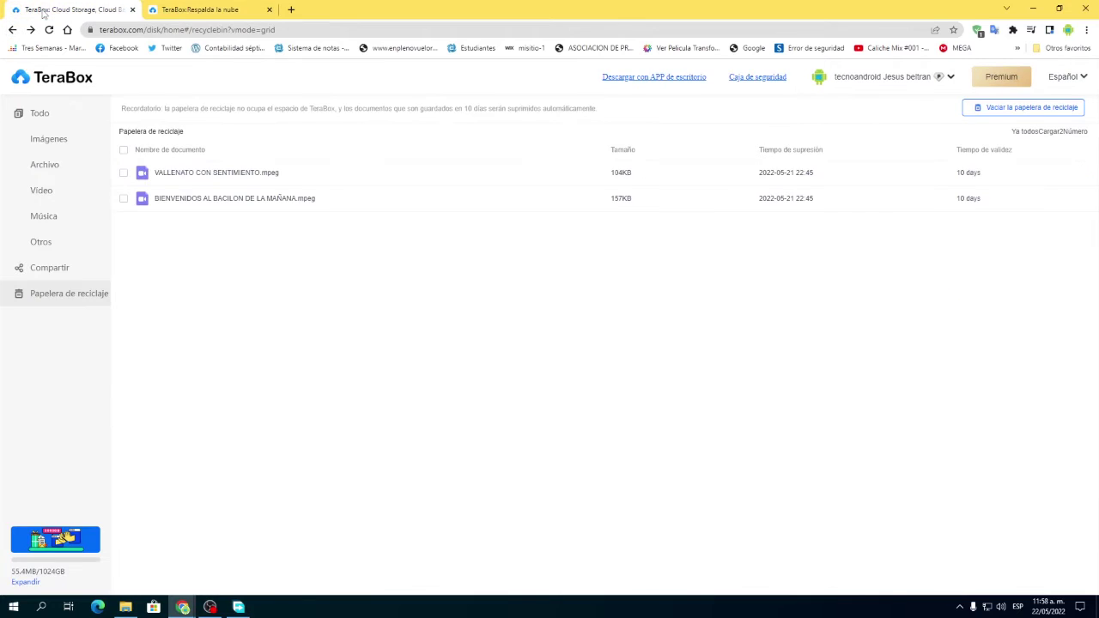
{"action": "left_click", "coordinate": [122, 175]}
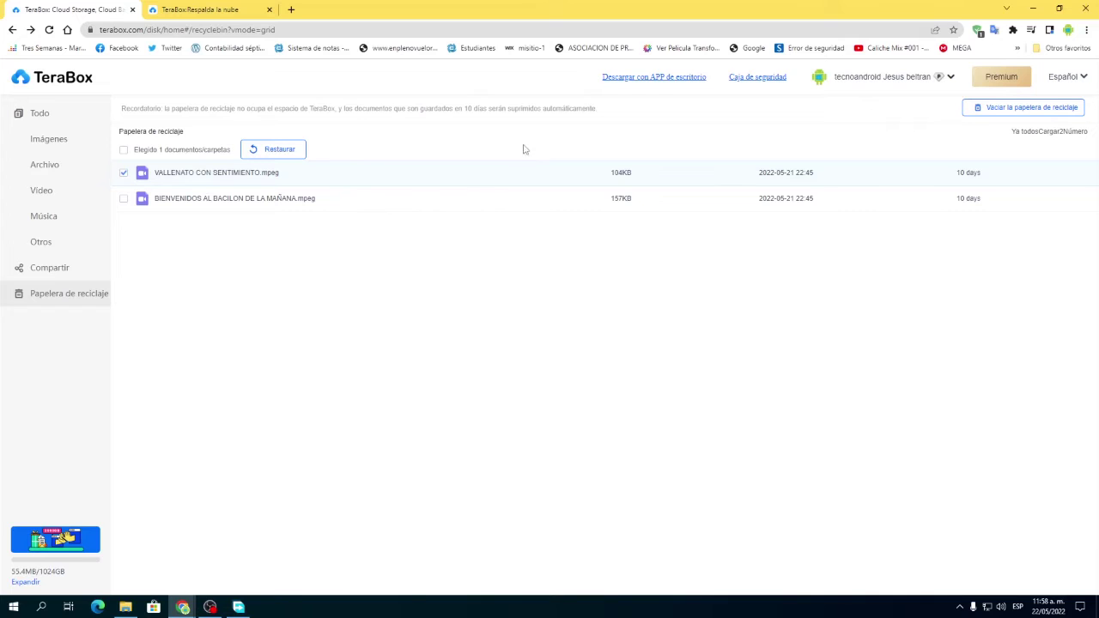
{"action": "right_click", "coordinate": [286, 177]}
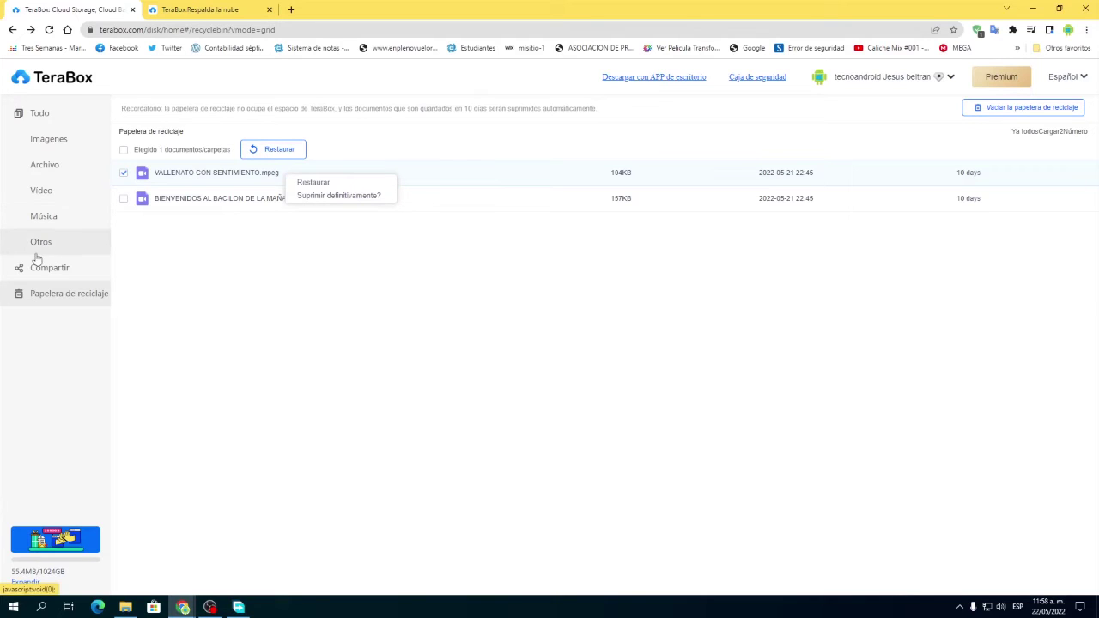
Select all files in the video category to view the actions available for them, and clear the selection
{"action": "left_click", "coordinate": [62, 192]}
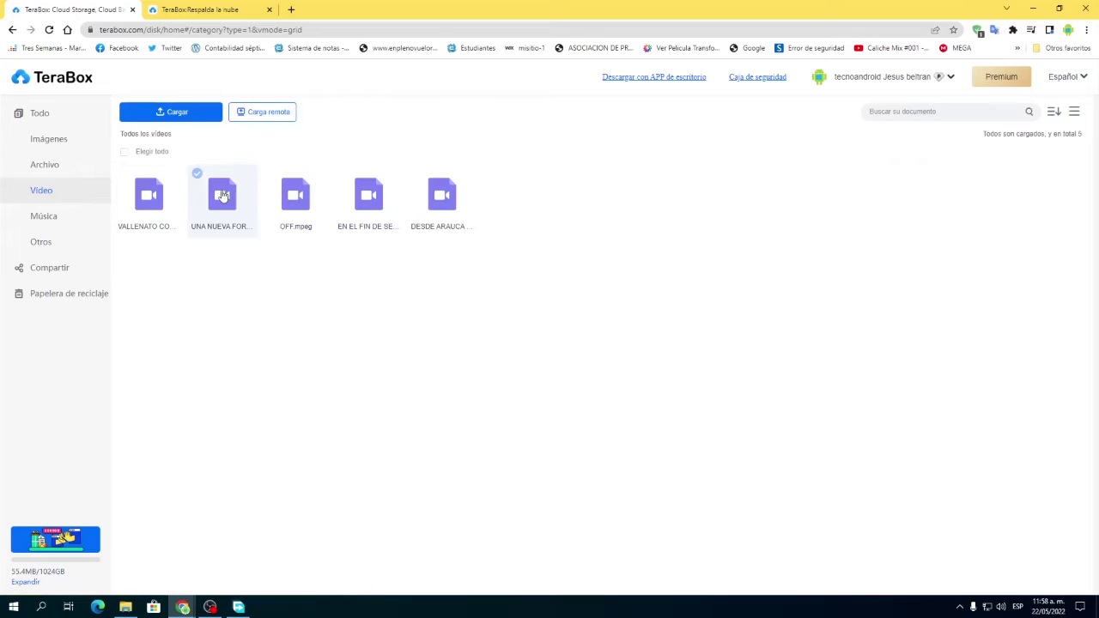
{"action": "left_click", "coordinate": [199, 176]}
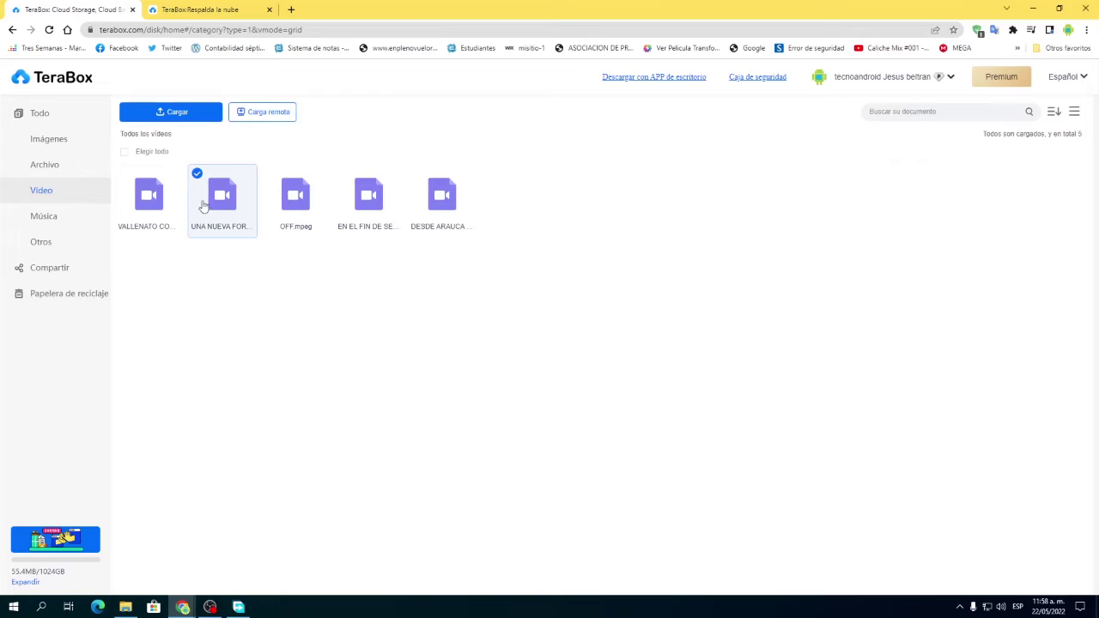
{"action": "left_click", "coordinate": [162, 153]}
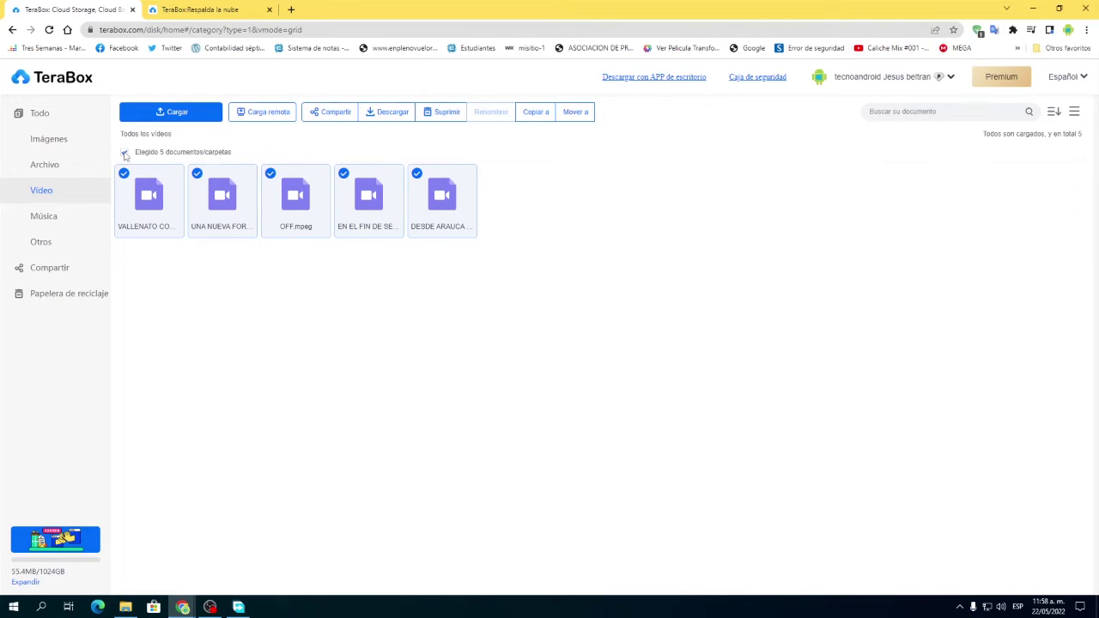
{"action": "left_click", "coordinate": [126, 154]}
Preview VALLENATO CON SENTIMIENTO.mpeg in the video player, and check the upload options for documents and folders in the video category
{"action": "left_click", "coordinate": [128, 208]}
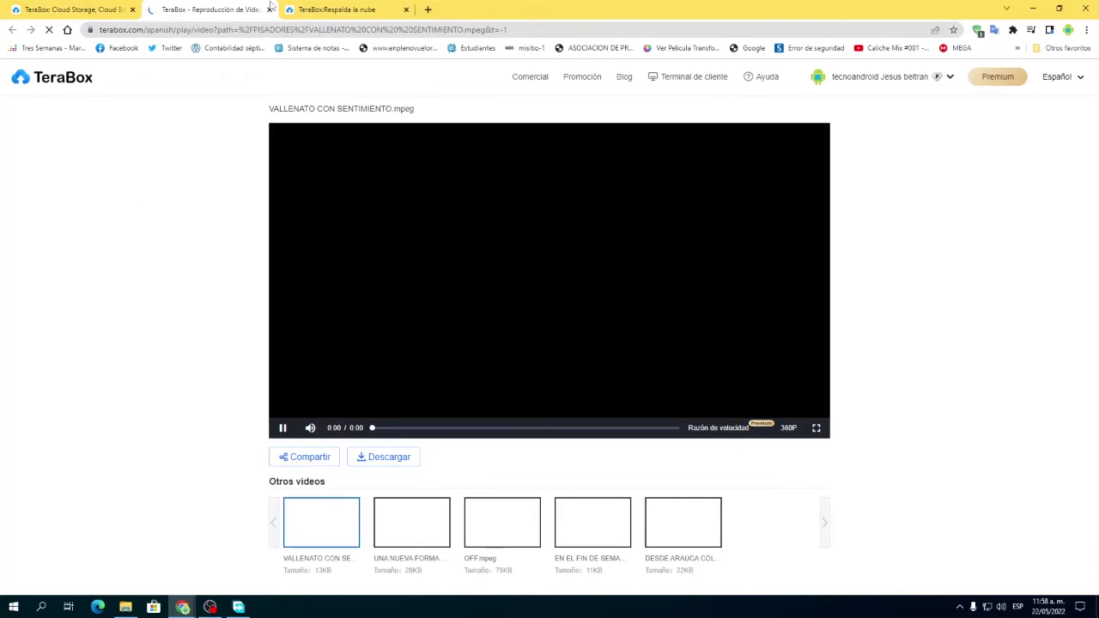
{"action": "left_click", "coordinate": [270, 10]}
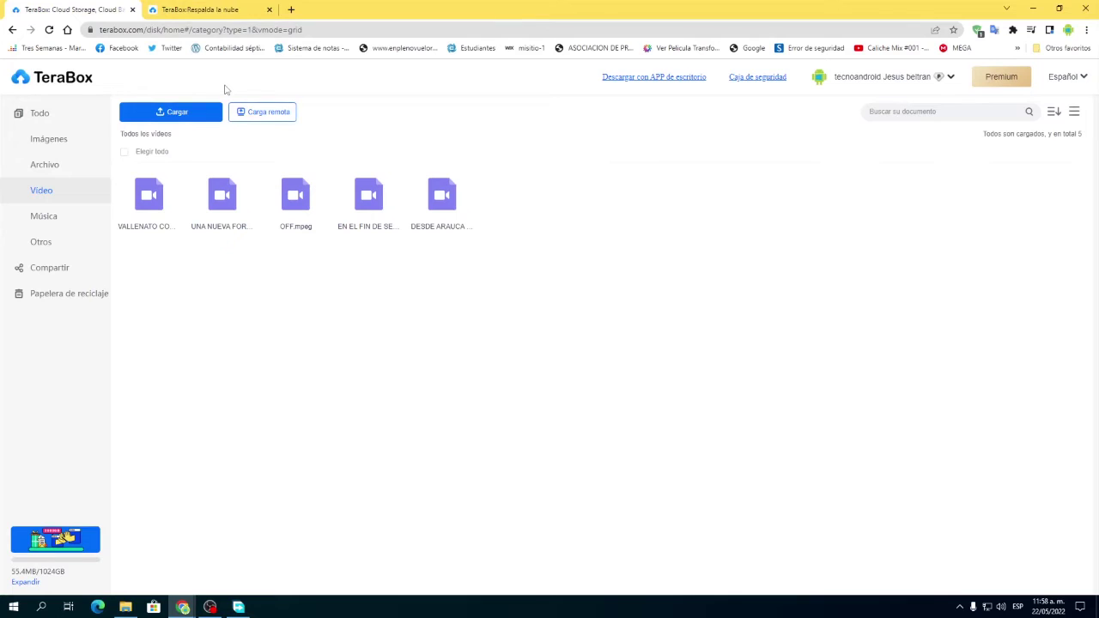
{"action": "mouse_move", "coordinate": [199, 121]}
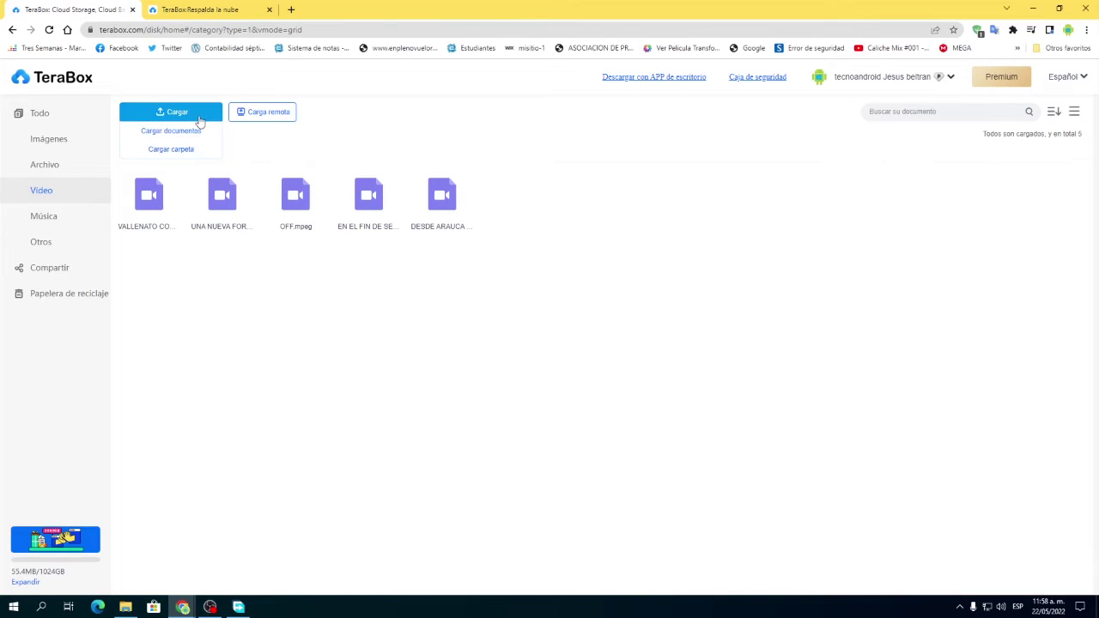
Turn off the extraction code in the sharing configuration of VALLENATO CON SENTIMIENTO.mpeg and close the dialog
{"action": "left_click", "coordinate": [124, 174]}
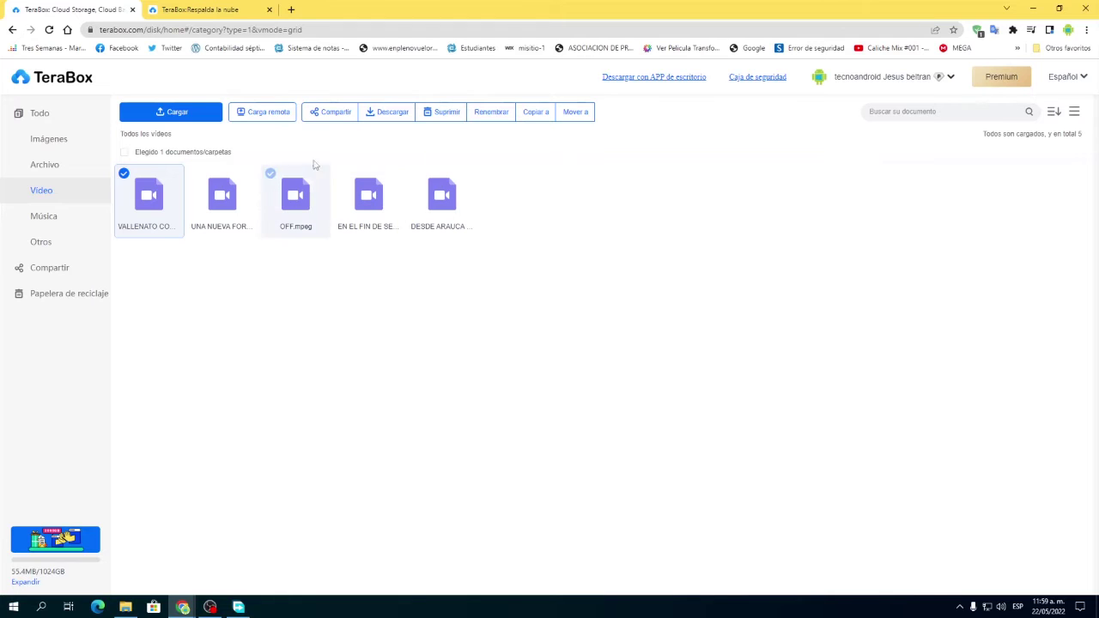
{"action": "left_click", "coordinate": [326, 120]}
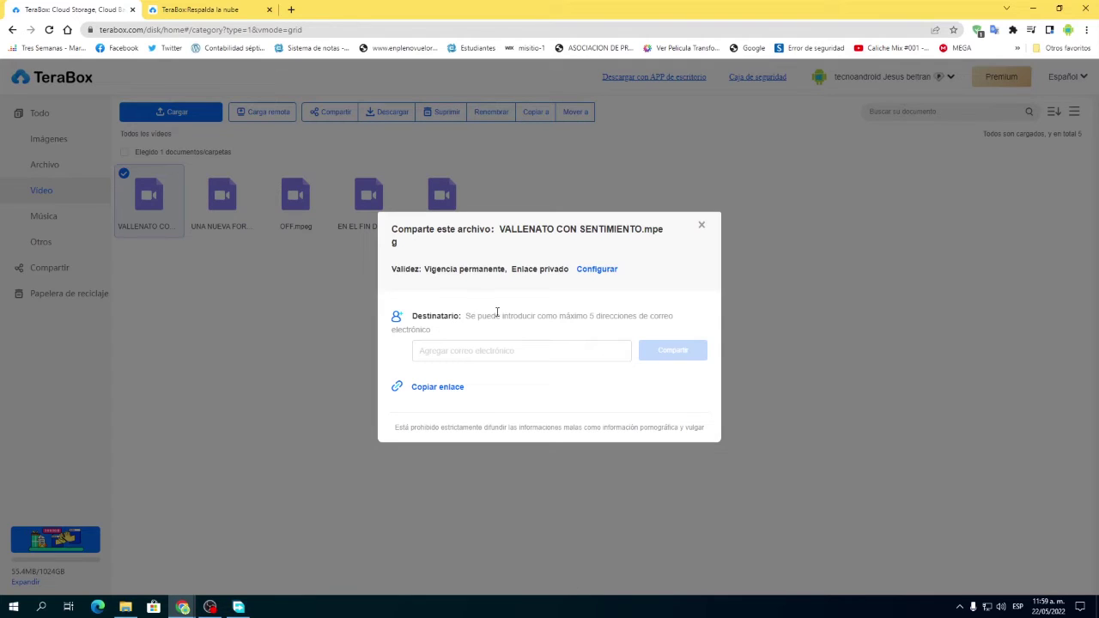
{"action": "left_click", "coordinate": [599, 273]}
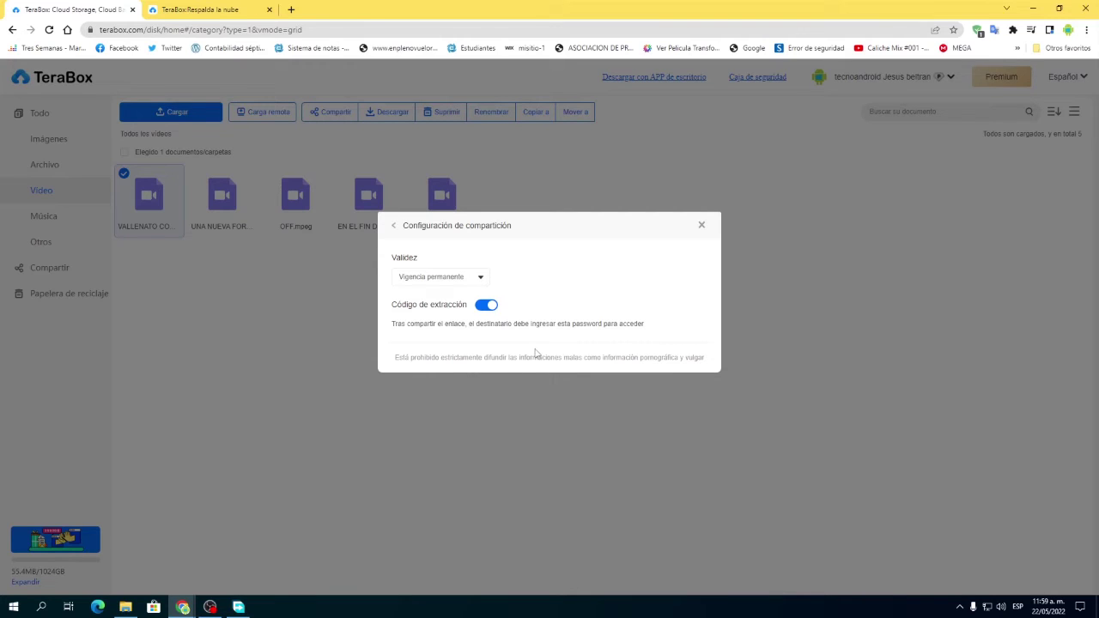
{"action": "left_click", "coordinate": [488, 306]}
{"action": "left_click", "coordinate": [488, 306]}
{"action": "left_click", "coordinate": [486, 308]}
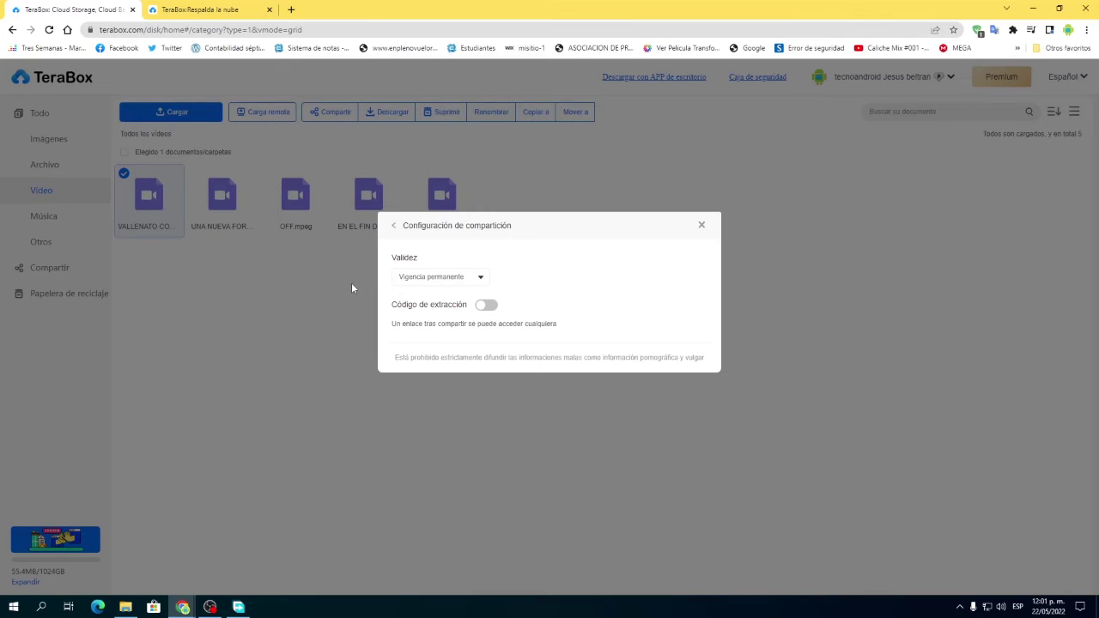
{"action": "left_click", "coordinate": [702, 226]}
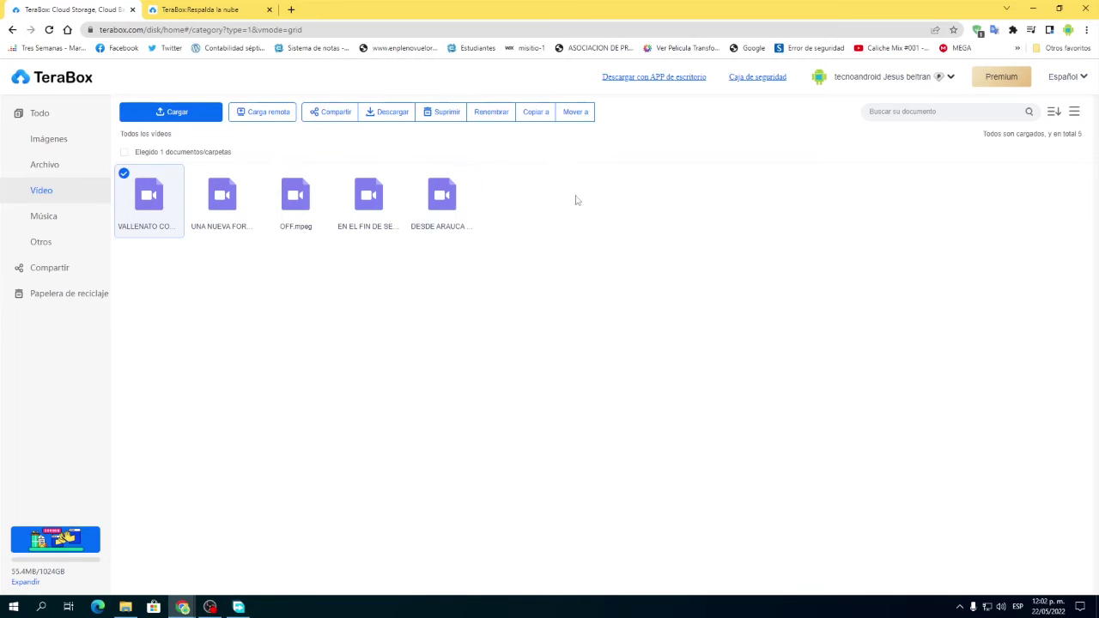
Sign out of the TeraBox account and reveal the TeraTransfer file transfer form on the home page
{"action": "mouse_move", "coordinate": [950, 79]}
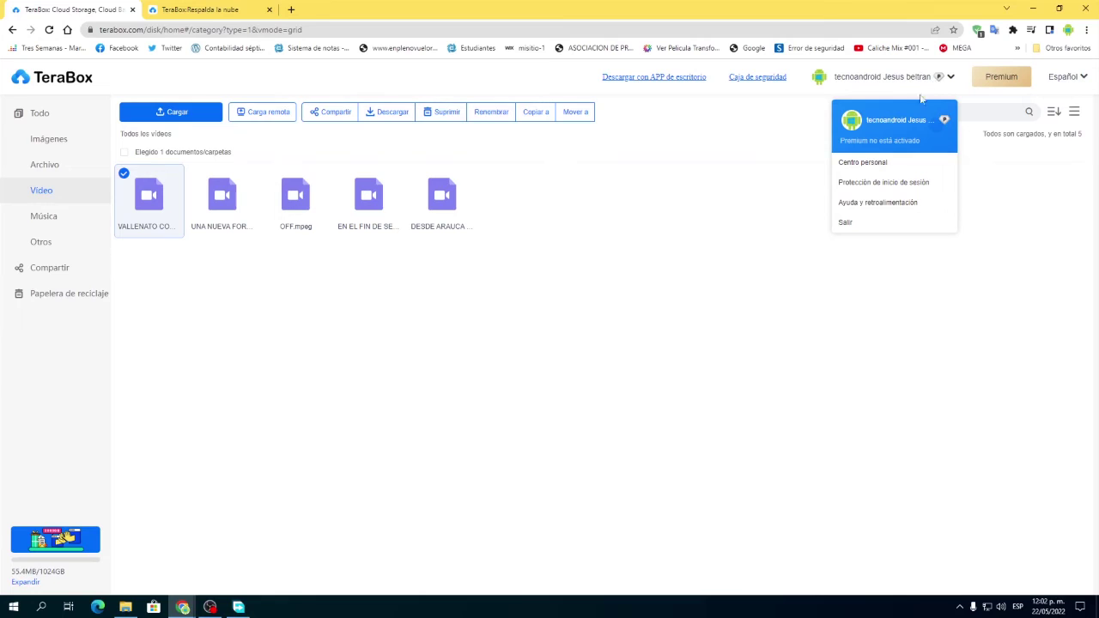
{"action": "left_click", "coordinate": [847, 223]}
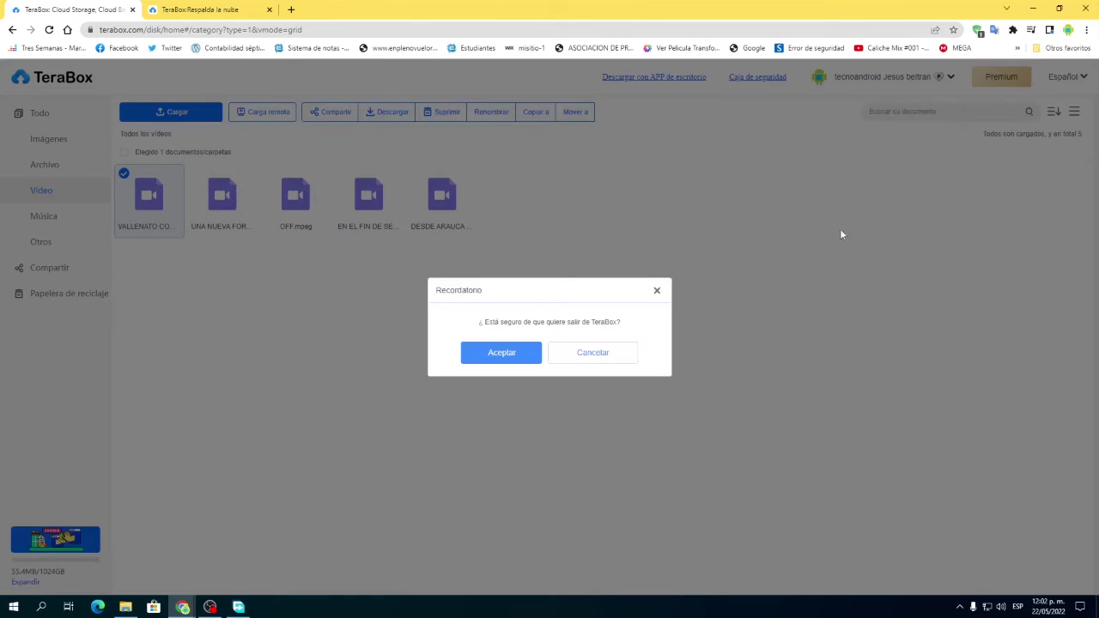
{"action": "left_click", "coordinate": [494, 354]}
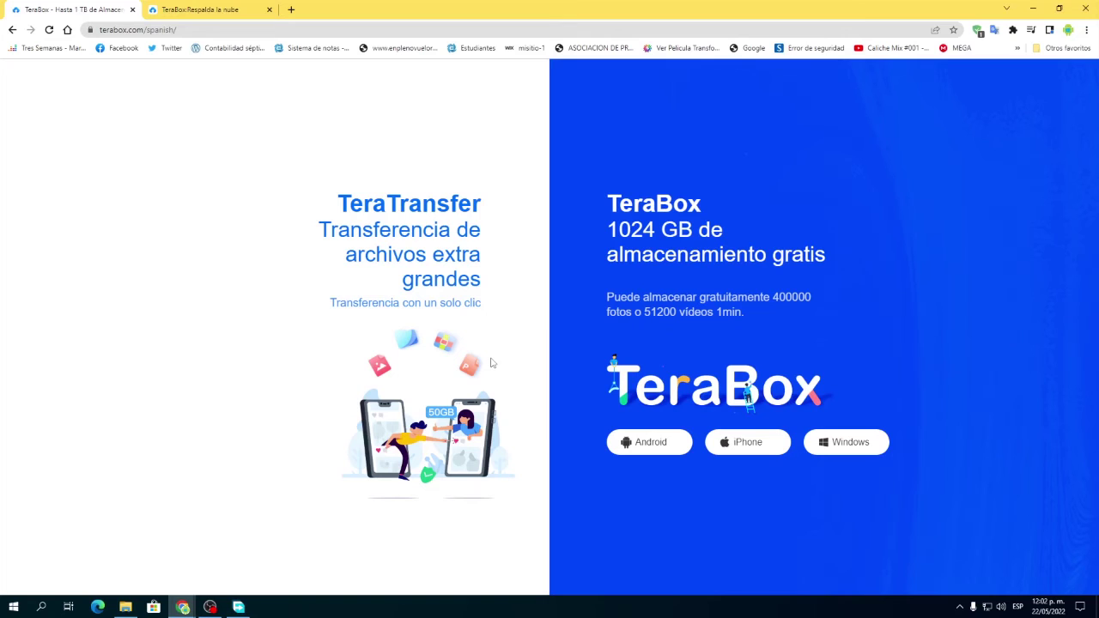
{"action": "mouse_move", "coordinate": [515, 407]}
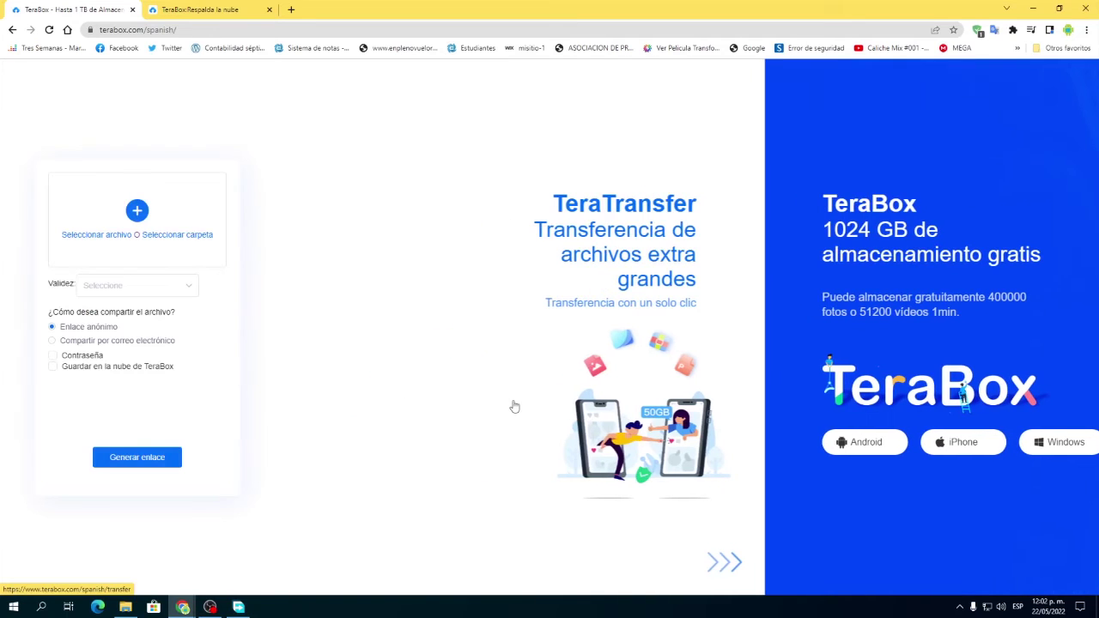